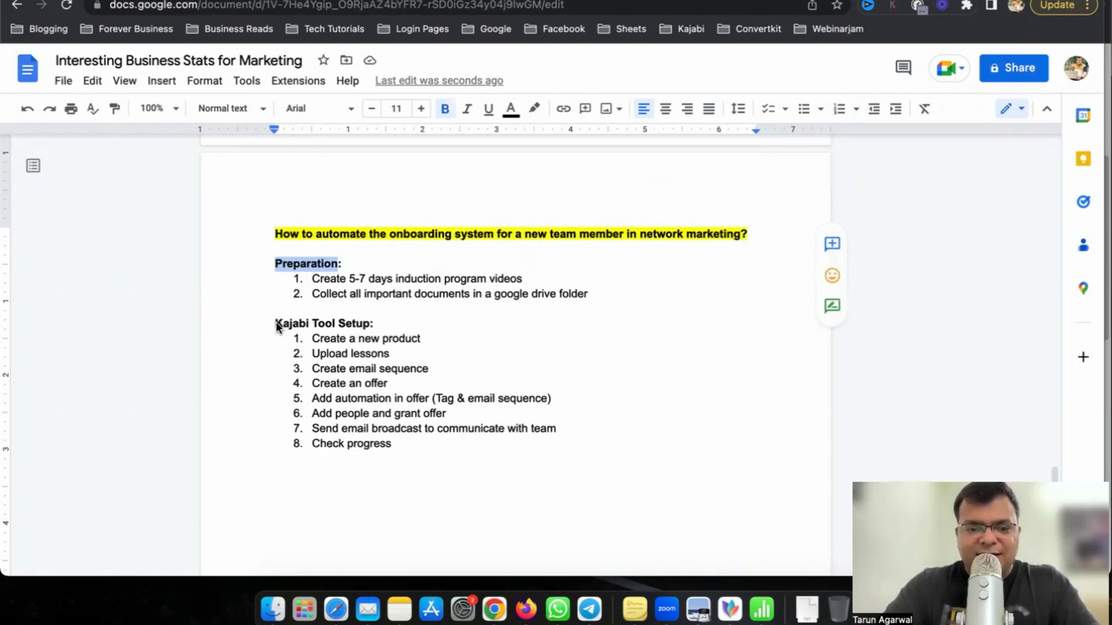
Walk through the onboarding plan's Preparation and Kajabi Tool Setup sections, then open a new tab.
{"action": "left_click_drag", "start_coordinate": [274, 323], "coordinate": [381, 320]}
{"action": "left_click_drag", "start_coordinate": [274, 264], "coordinate": [330, 265]}
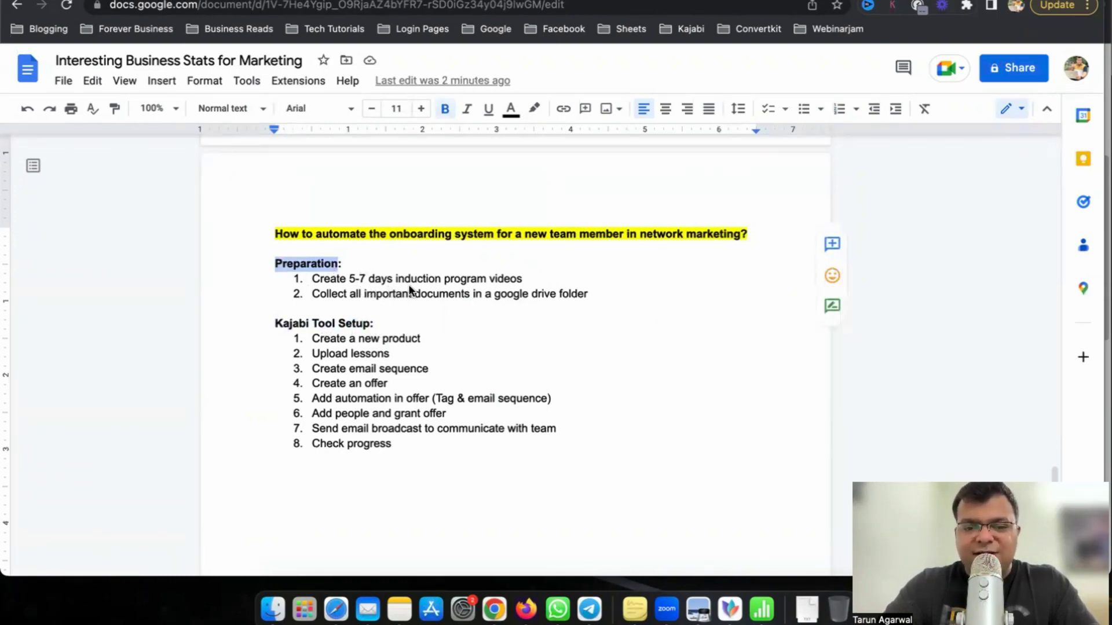
{"action": "left_click", "coordinate": [526, 279]}
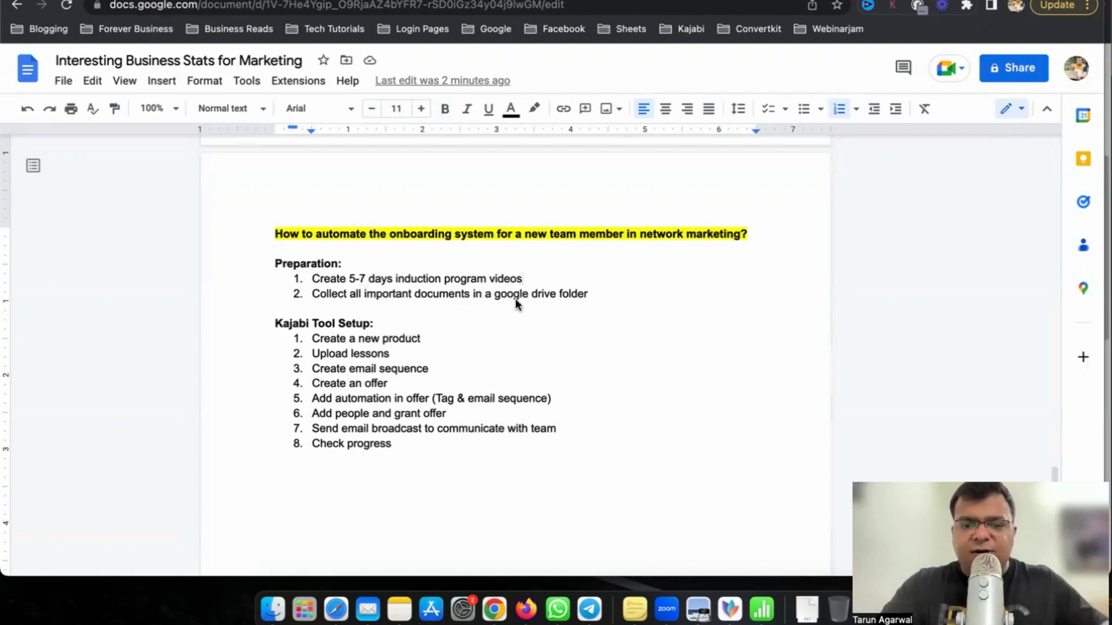
{"action": "left_click_drag", "start_coordinate": [496, 294], "coordinate": [572, 297]}
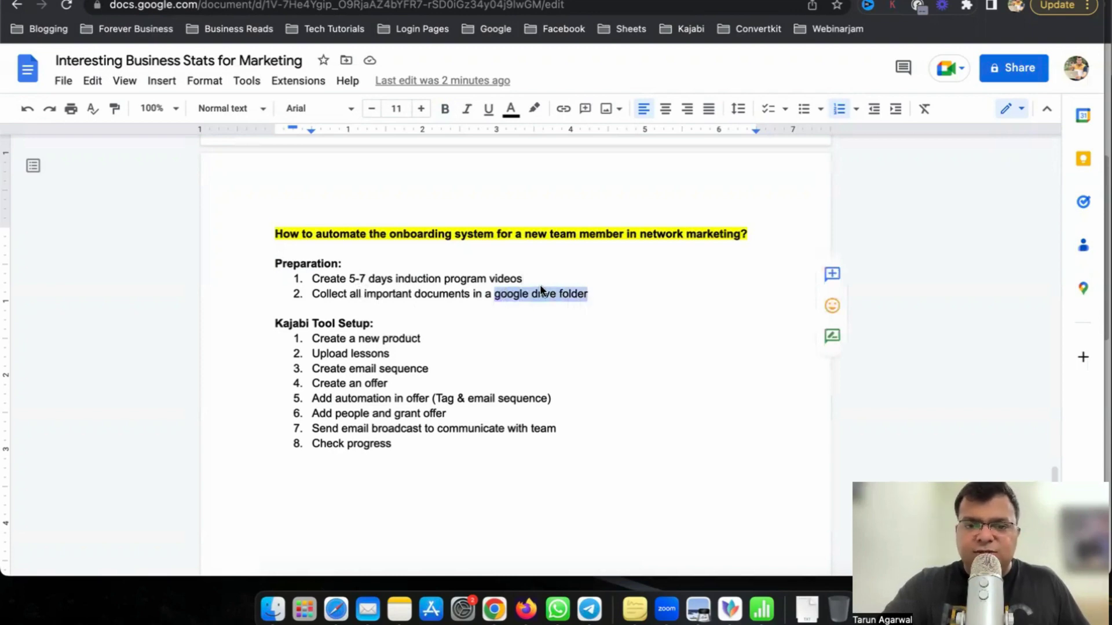
{"action": "left_click", "coordinate": [596, 294]}
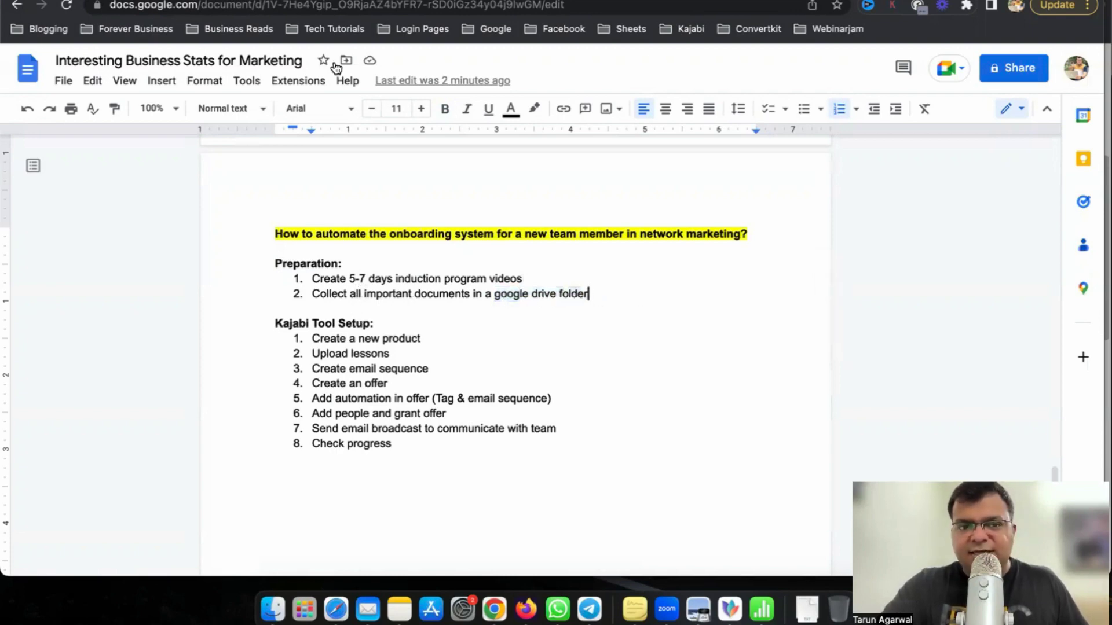
{"action": "key", "text": "super+t"}
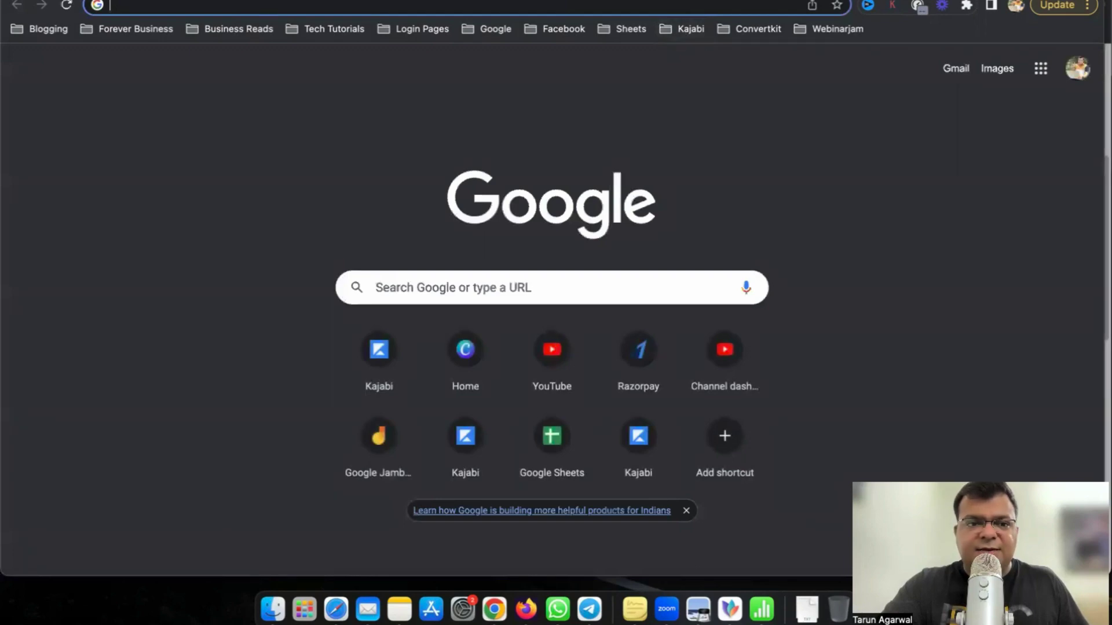
Open Kajabi's All People contacts page from the Kajabi bookmarks folder in a new tab.
{"action": "key", "text": "super+w"}
{"action": "left_click_drag", "start_coordinate": [348, 340], "coordinate": [429, 339]}
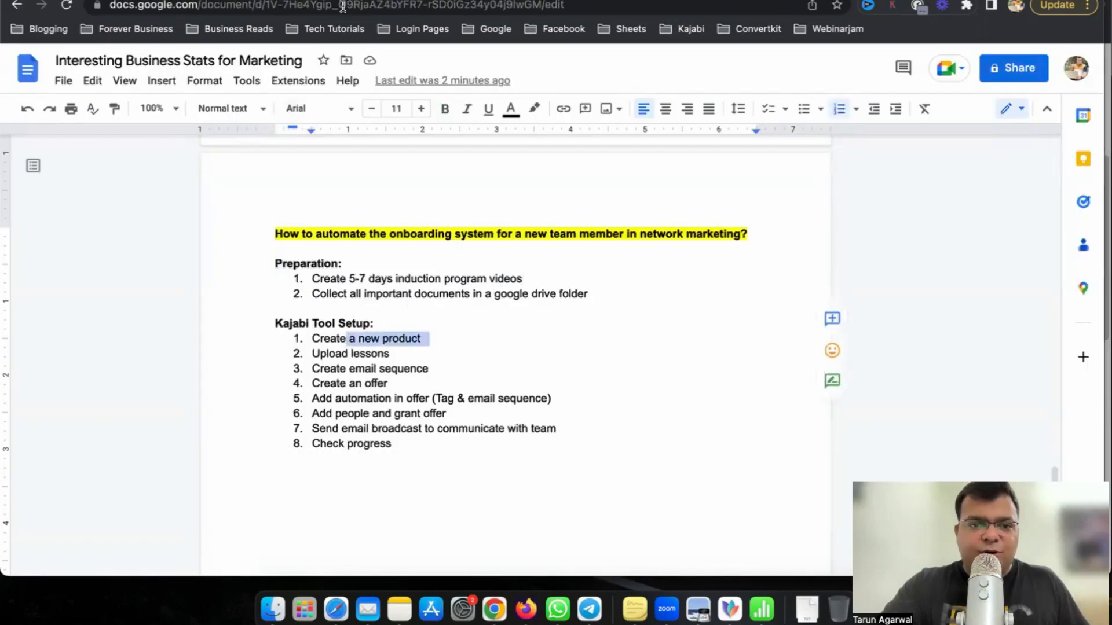
{"action": "key", "text": "super+t"}
{"action": "left_click", "coordinate": [686, 28]}
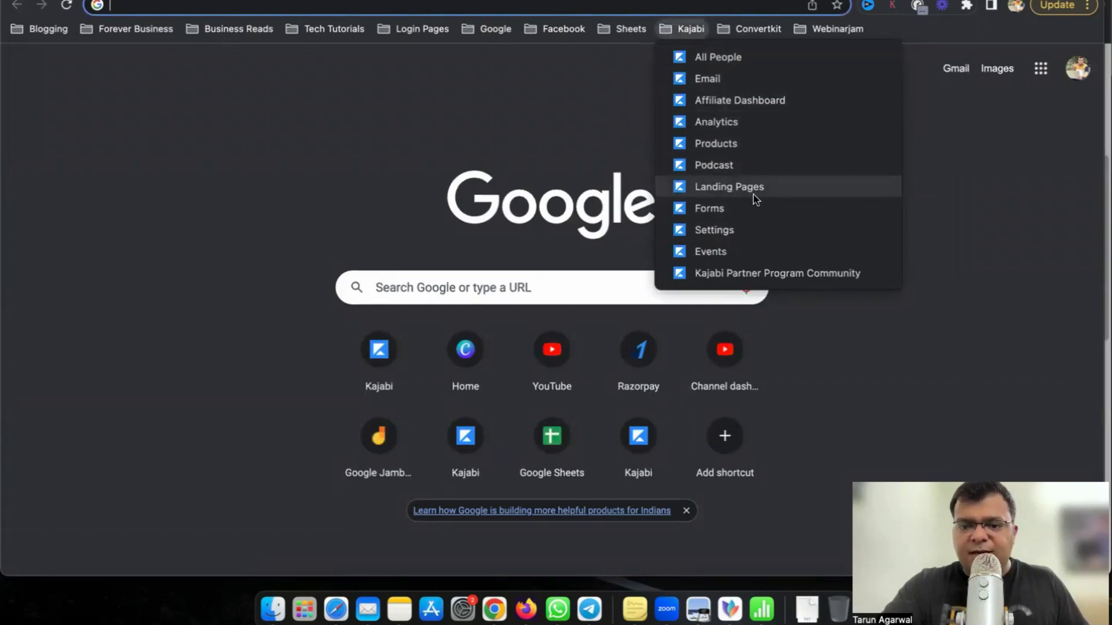
{"action": "left_click", "coordinate": [739, 57]}
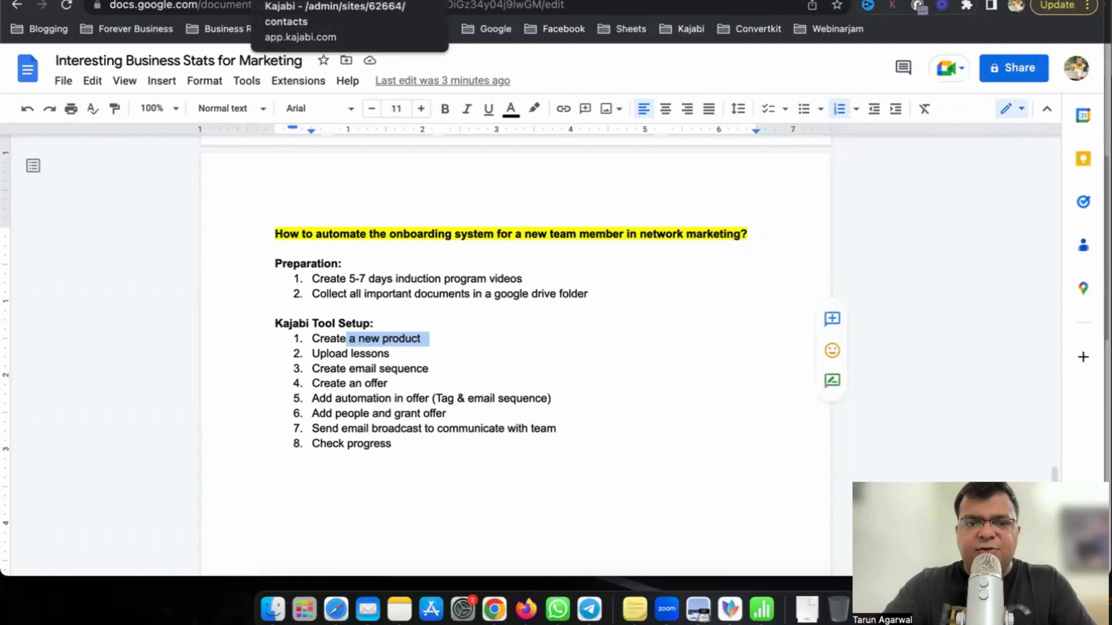
{"action": "left_click", "coordinate": [313, 1]}
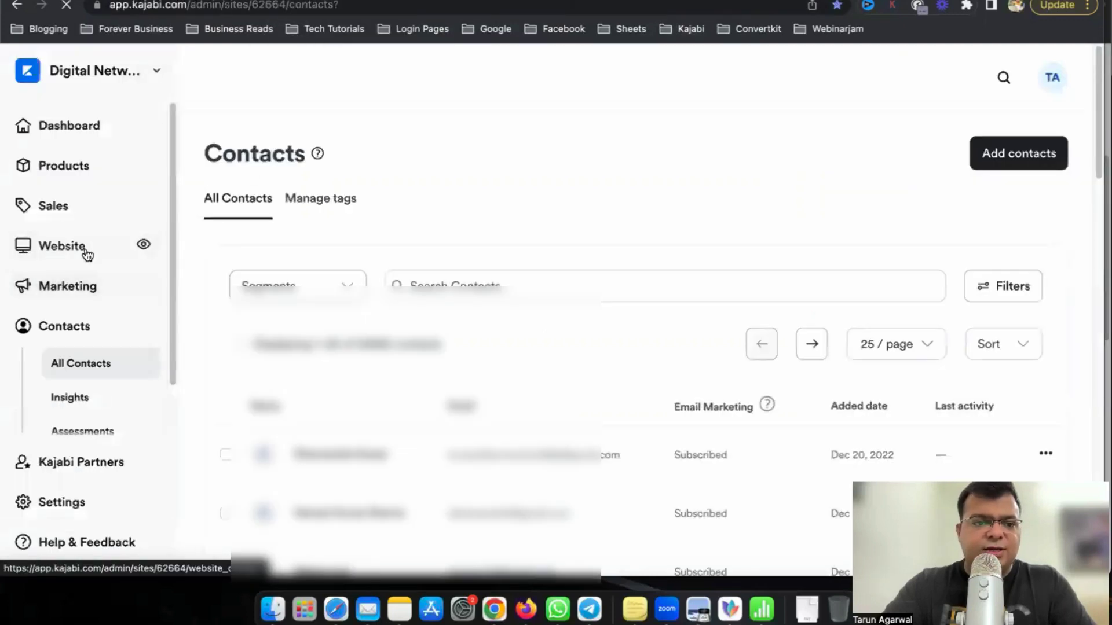
Go to Products, preview the New Product Course option, and browse the 11 products.
{"action": "left_click", "coordinate": [87, 255]}
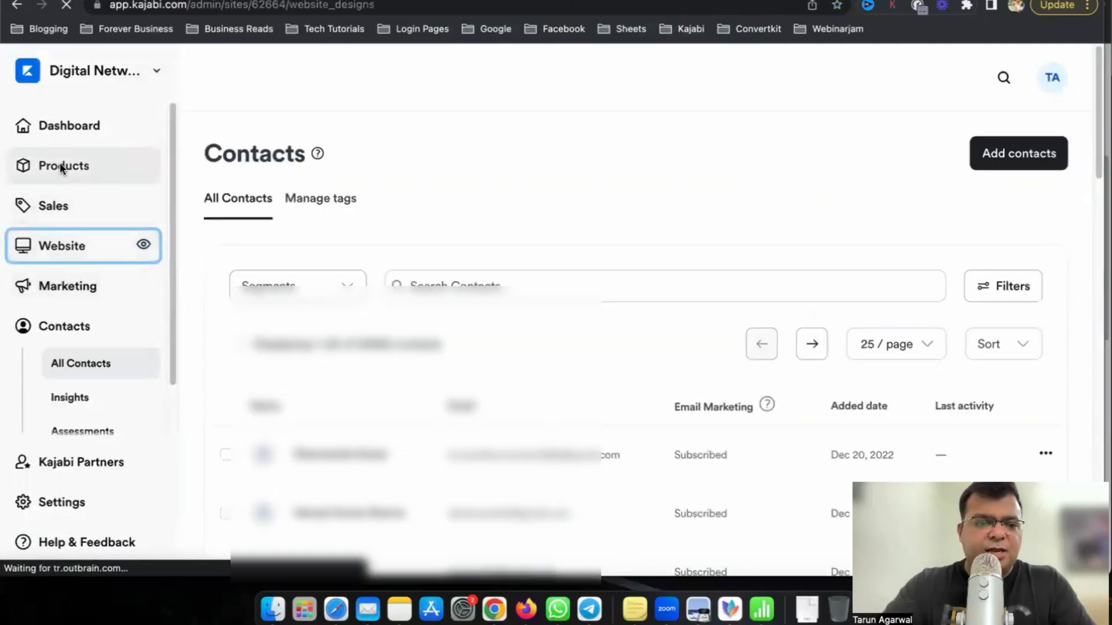
{"action": "left_click", "coordinate": [91, 177]}
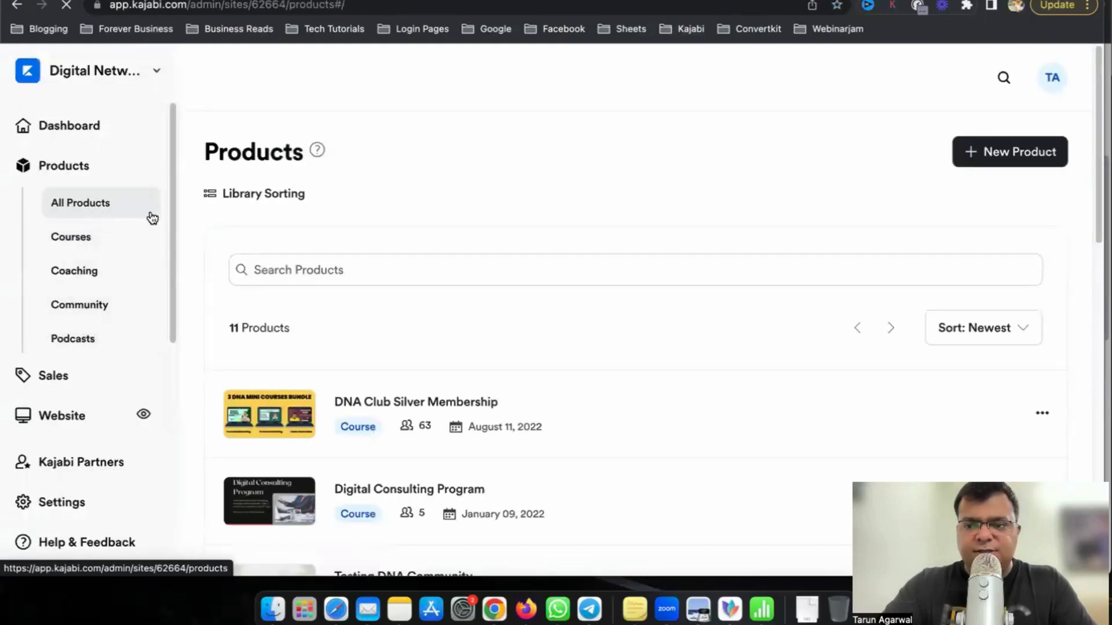
{"action": "left_click", "coordinate": [1020, 158]}
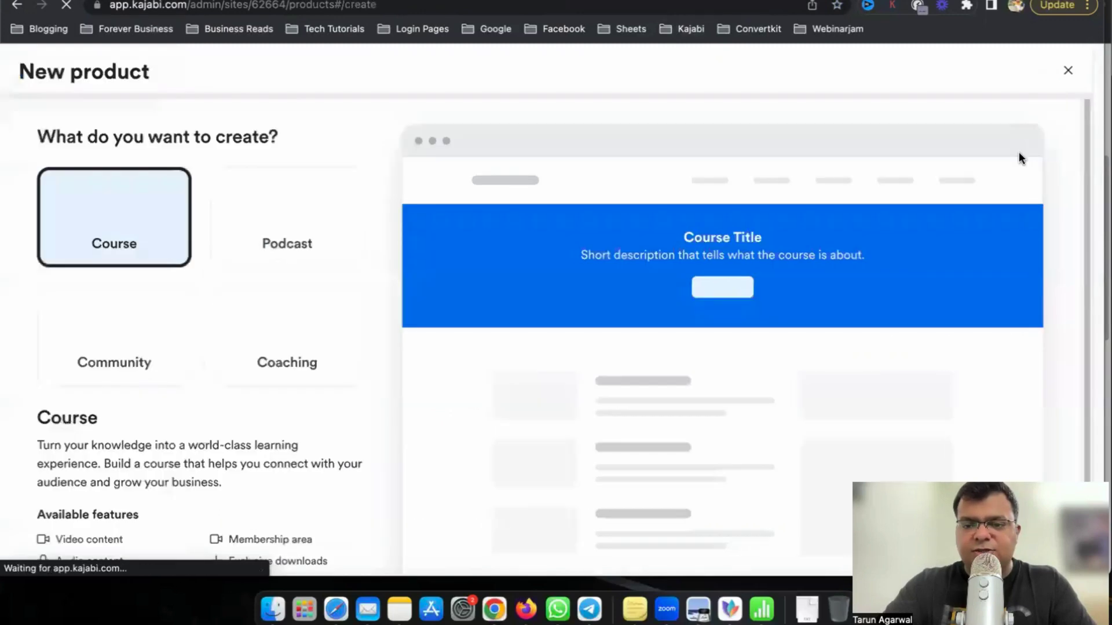
{"action": "left_click", "coordinate": [136, 236]}
{"action": "scroll", "coordinate": [190, 326], "scroll_direction": "down", "scroll_amount": 3}
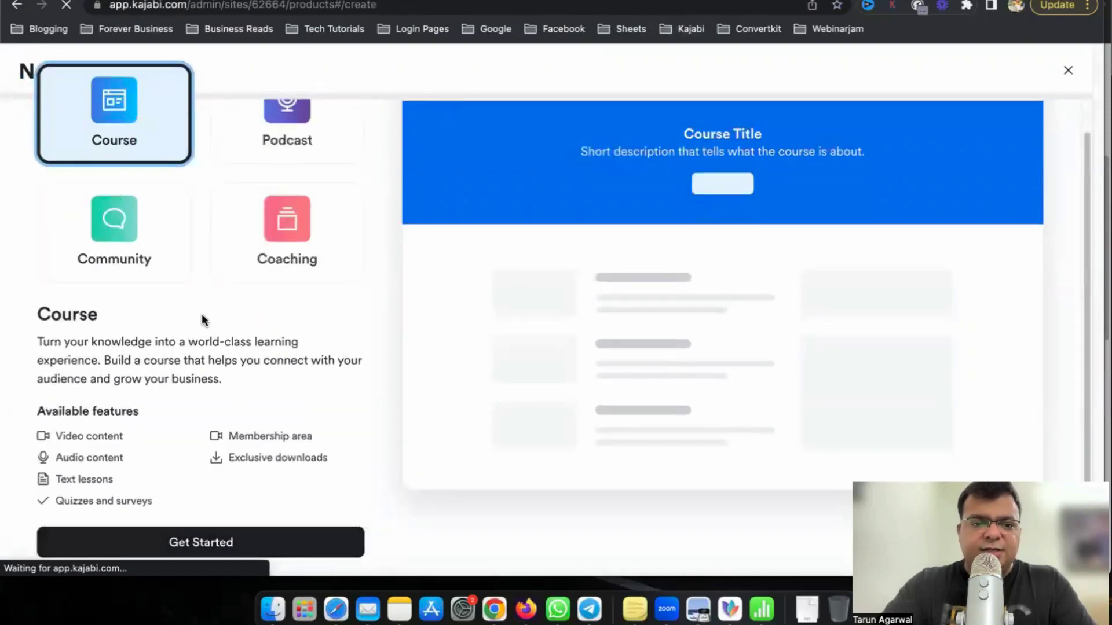
{"action": "scroll", "coordinate": [163, 232], "scroll_direction": "up", "scroll_amount": 3}
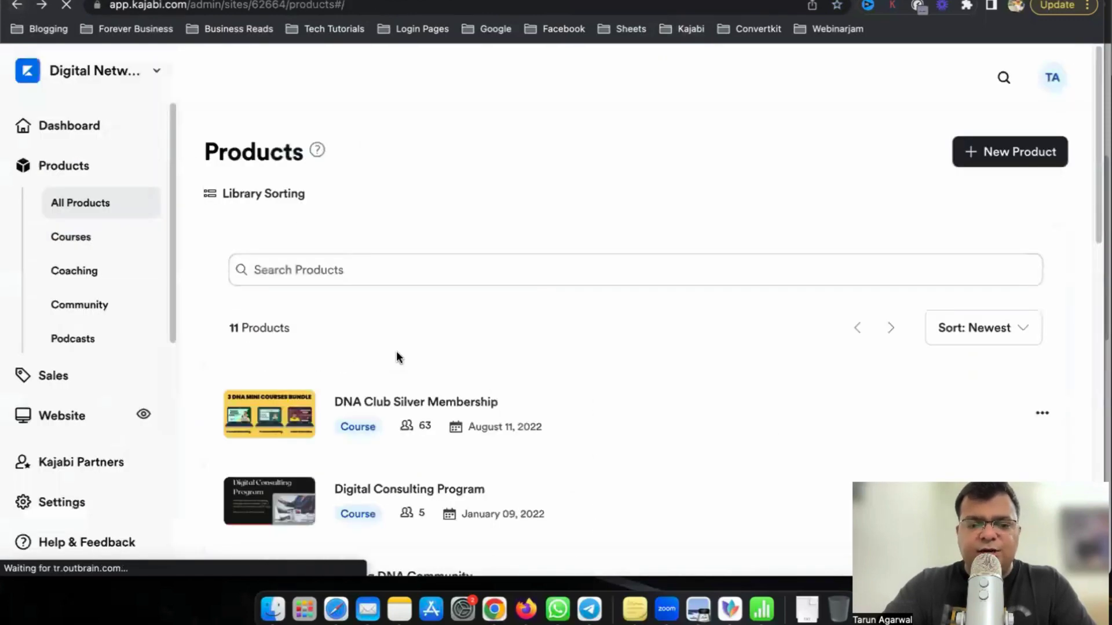
{"action": "scroll", "coordinate": [396, 351], "scroll_direction": "down", "scroll_amount": 10}
{"action": "scroll", "coordinate": [506, 400], "scroll_direction": "up", "scroll_amount": 8}
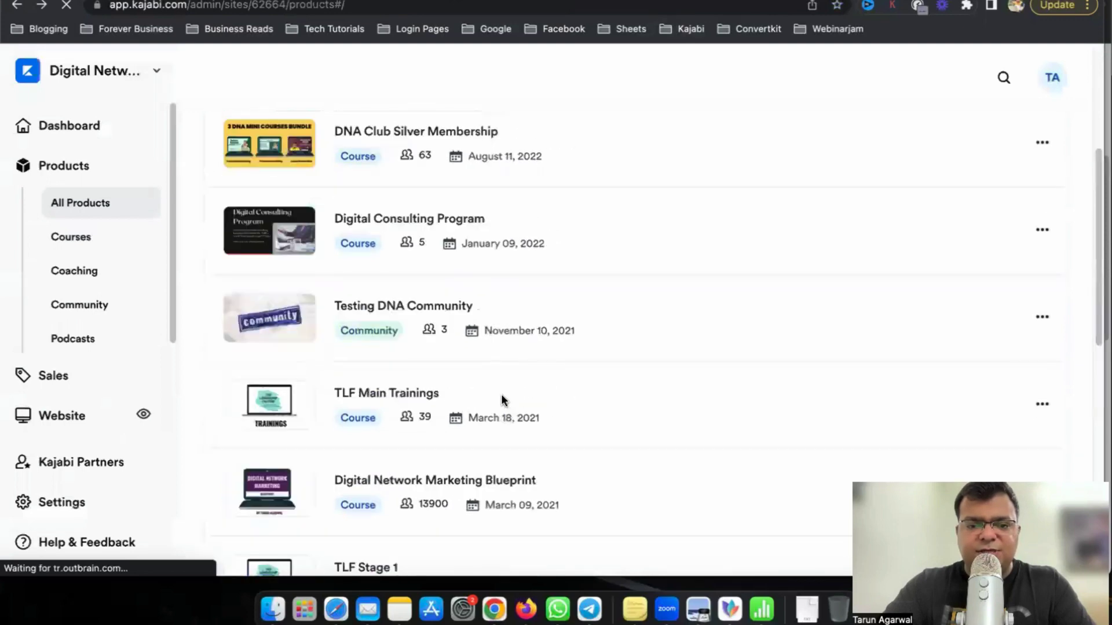
Open the TLF Main Trainings course and view Induction Program's add-content options.
{"action": "left_click", "coordinate": [410, 399]}
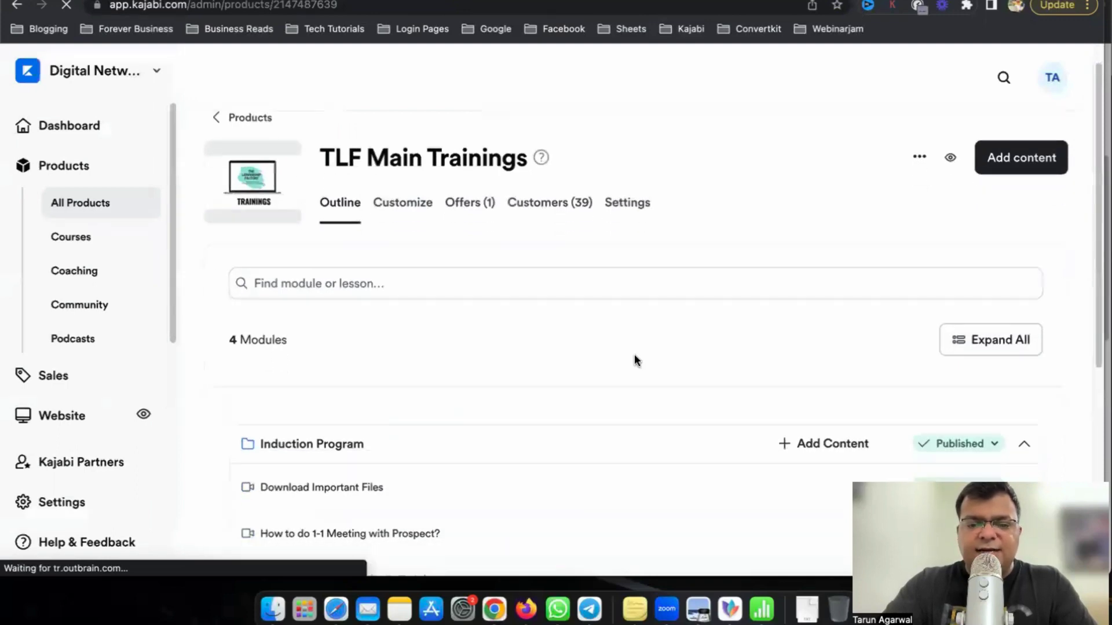
{"action": "scroll", "coordinate": [927, 364], "scroll_direction": "down", "scroll_amount": 3}
{"action": "left_click", "coordinate": [815, 323]}
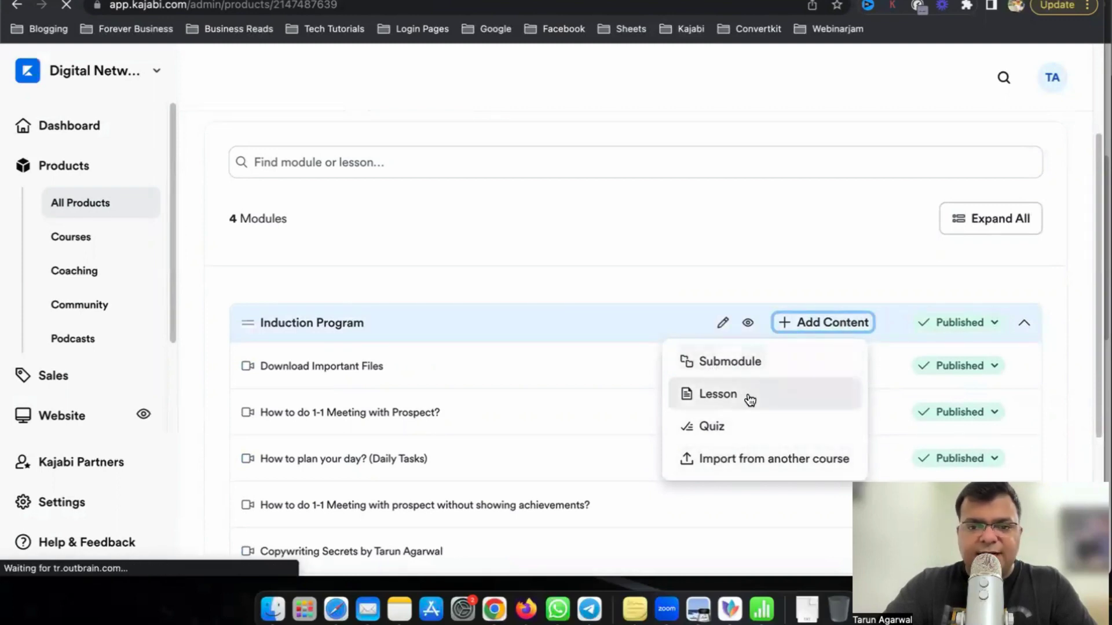
{"action": "left_click", "coordinate": [660, 256]}
{"action": "scroll", "coordinate": [1026, 269], "scroll_direction": "down", "scroll_amount": 1}
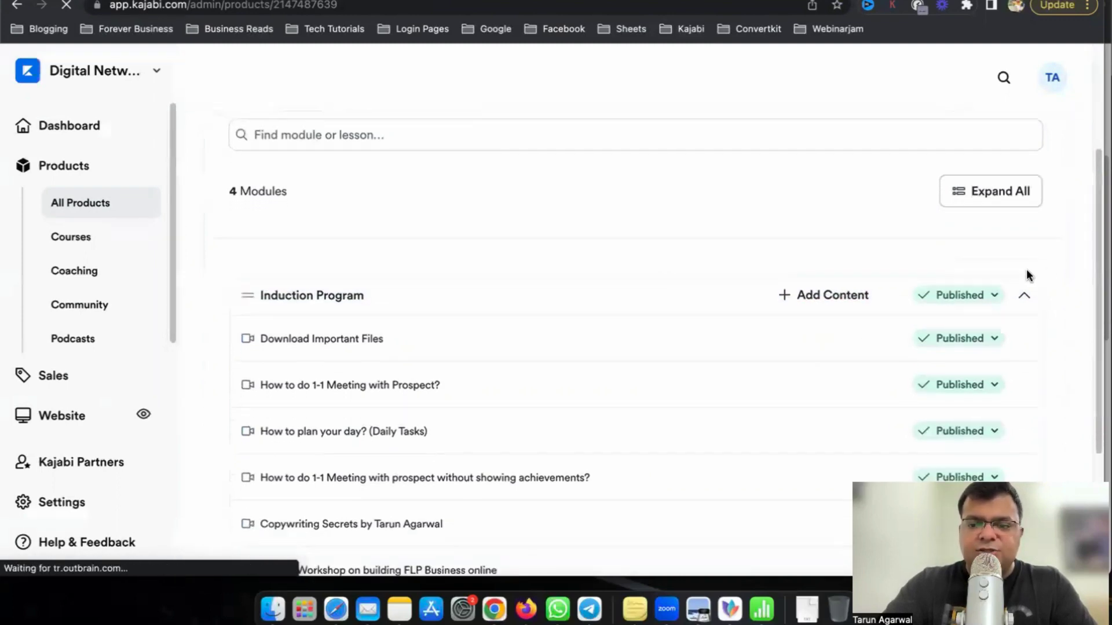
Collapse and re-expand Induction Program, then open the Download Important Files lesson.
{"action": "left_click", "coordinate": [1026, 299]}
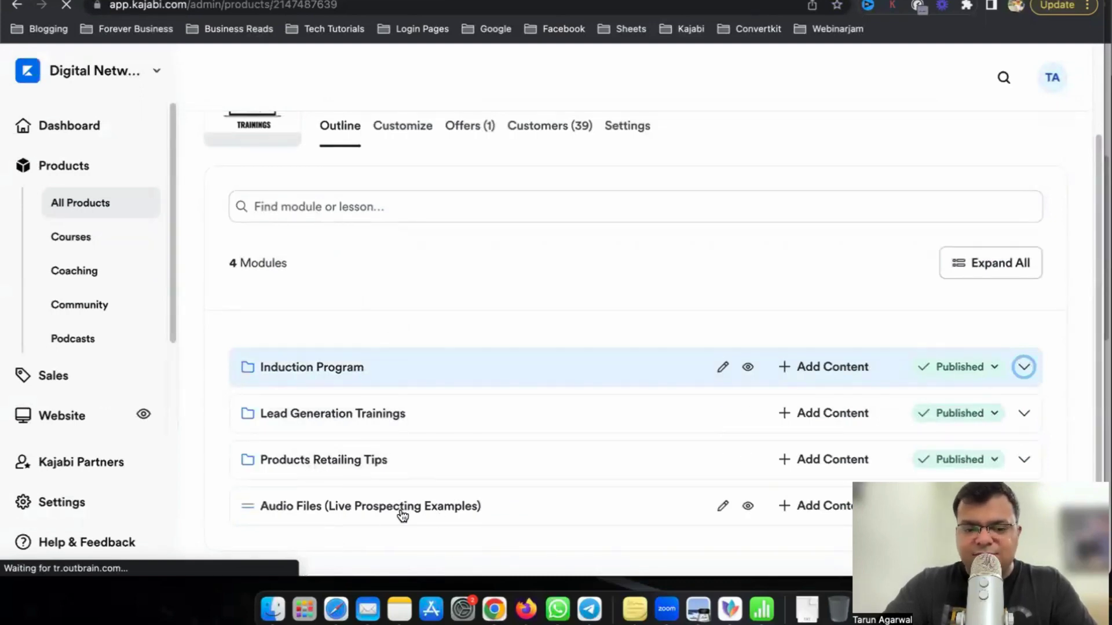
{"action": "left_click", "coordinate": [1023, 367]}
{"action": "scroll", "coordinate": [828, 304], "scroll_direction": "down", "scroll_amount": 3}
{"action": "left_click", "coordinate": [851, 264]}
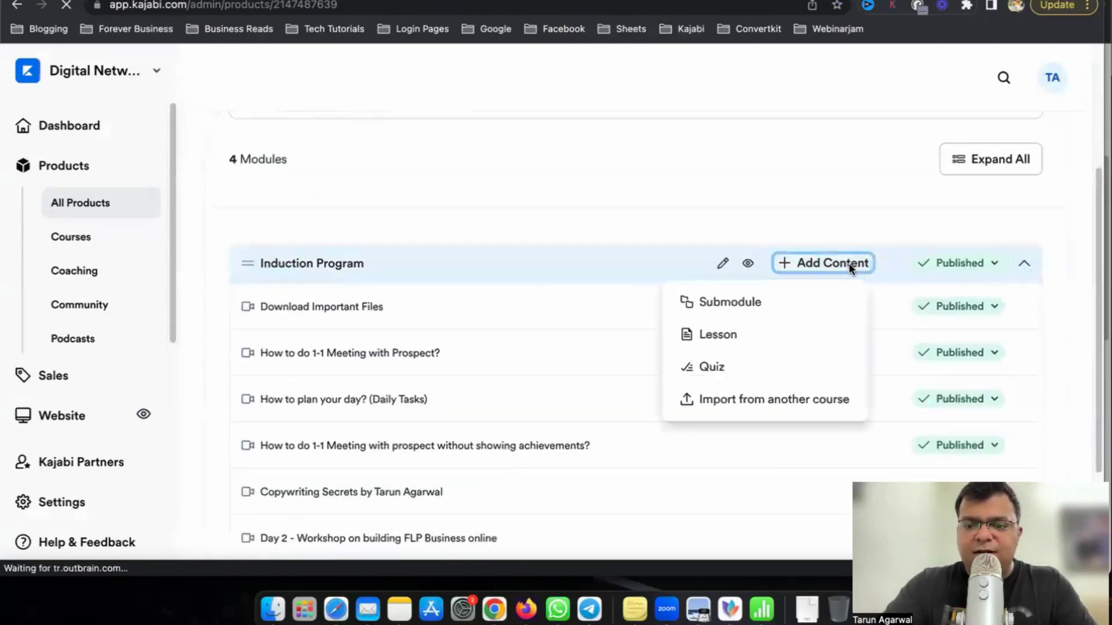
{"action": "left_click", "coordinate": [1041, 347]}
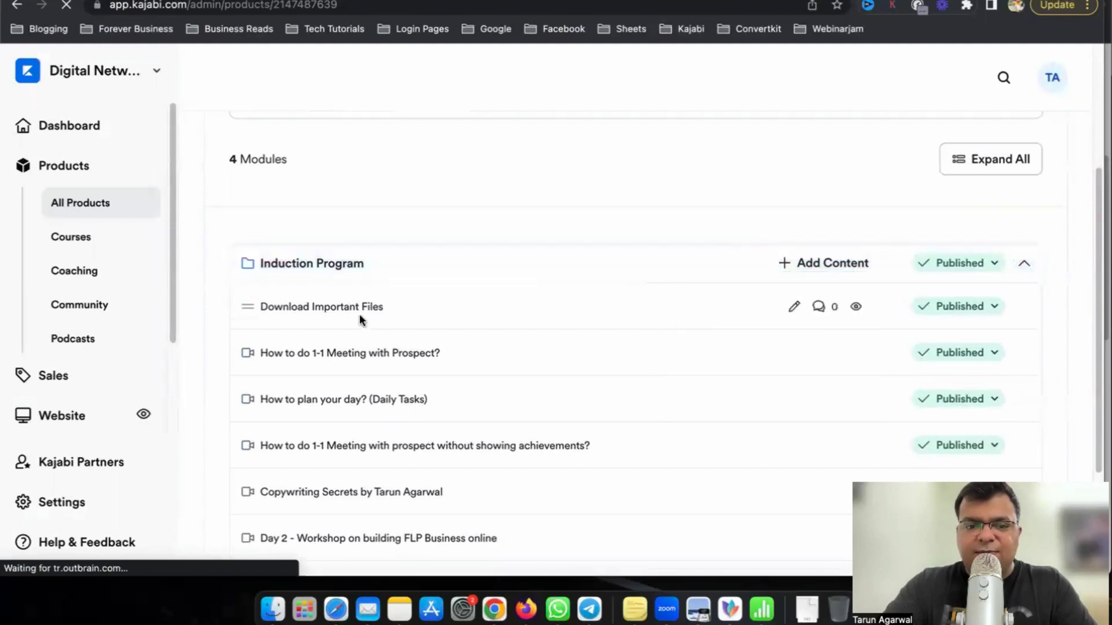
{"action": "scroll", "coordinate": [332, 508], "scroll_direction": "down", "scroll_amount": 3}
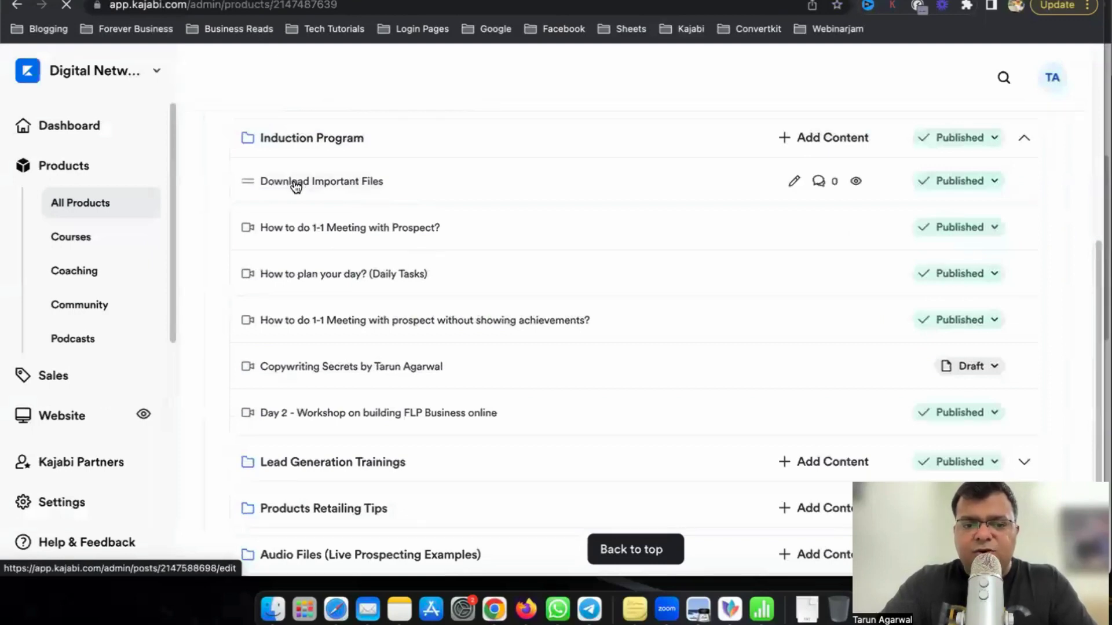
{"action": "left_click", "coordinate": [357, 182]}
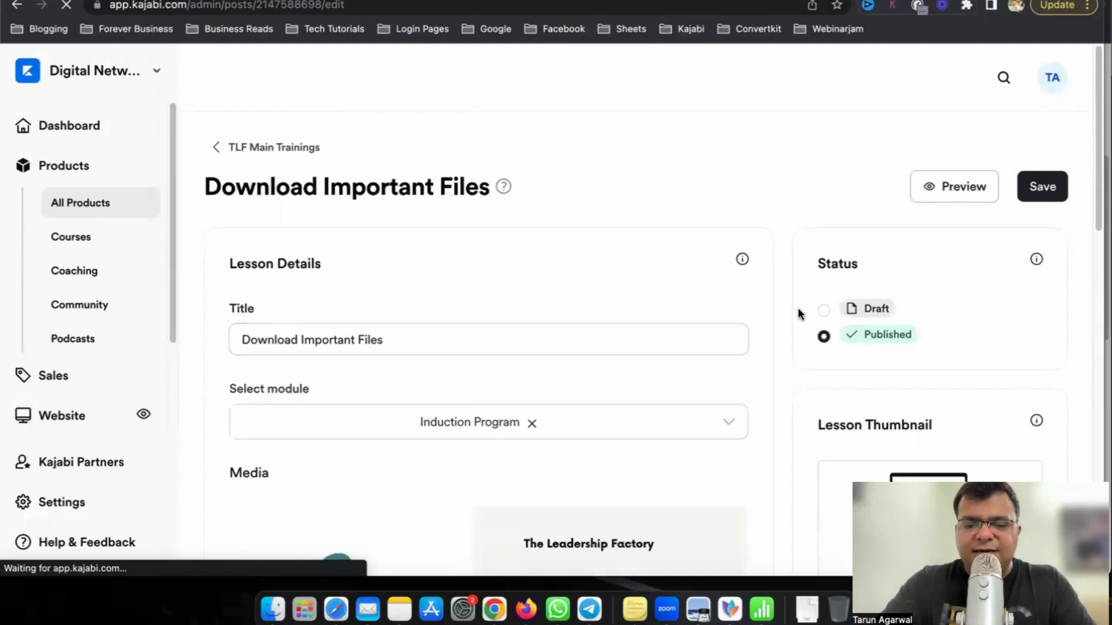
Review the Download Important Files lesson content and return to the course outline.
{"action": "scroll", "coordinate": [798, 308], "scroll_direction": "down", "scroll_amount": 7}
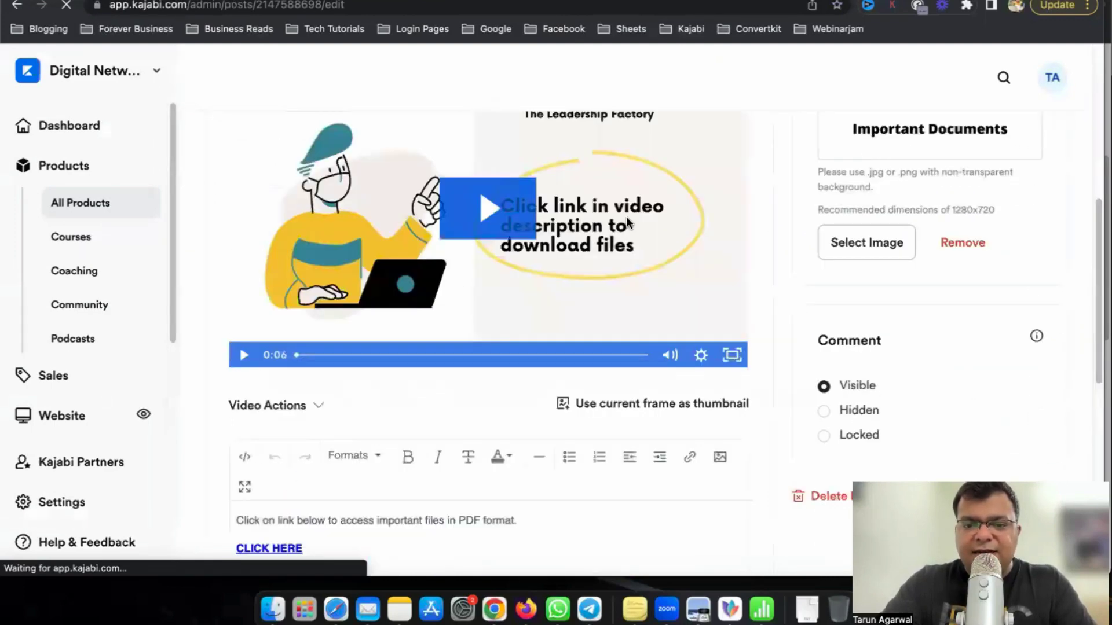
{"action": "scroll", "coordinate": [753, 296], "scroll_direction": "down", "scroll_amount": 5}
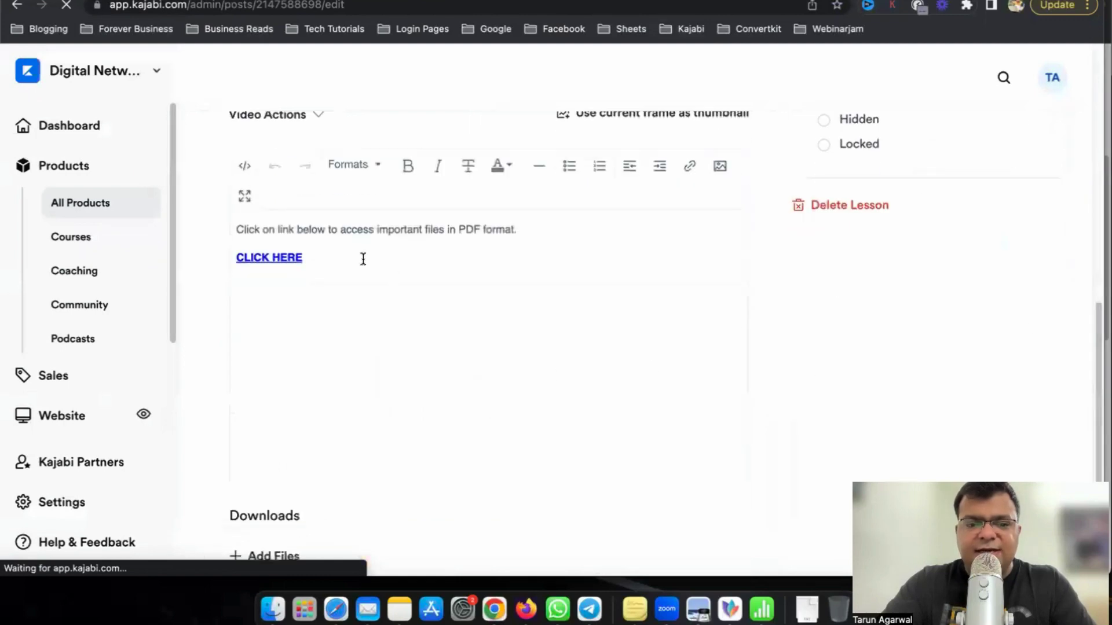
{"action": "left_click", "coordinate": [281, 257]}
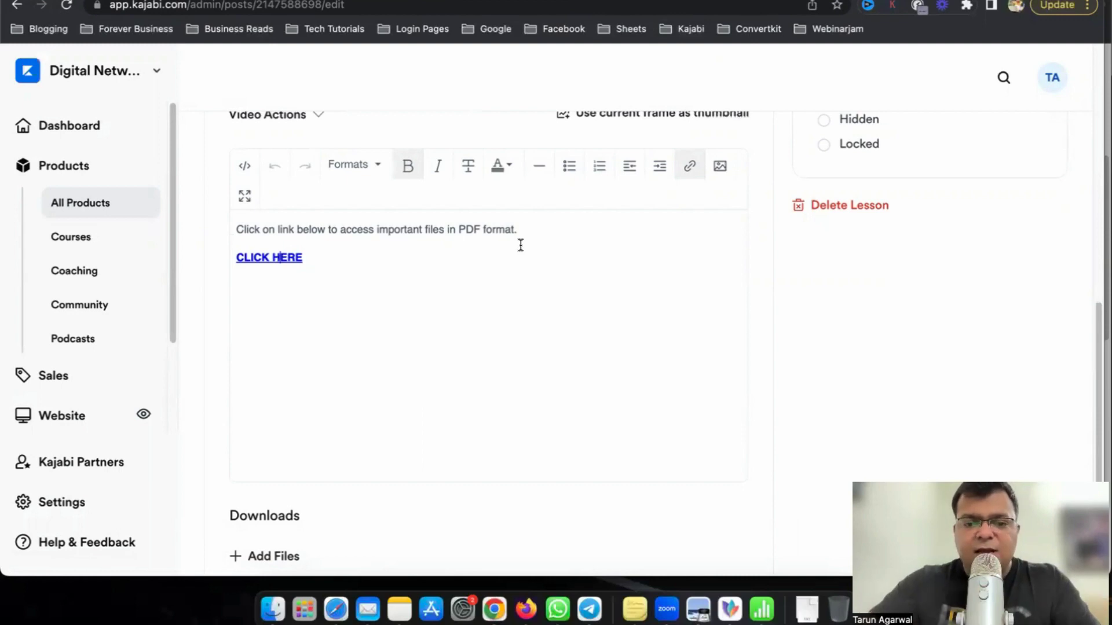
{"action": "scroll", "coordinate": [521, 245], "scroll_direction": "up", "scroll_amount": 10}
{"action": "left_click", "coordinate": [268, 148]}
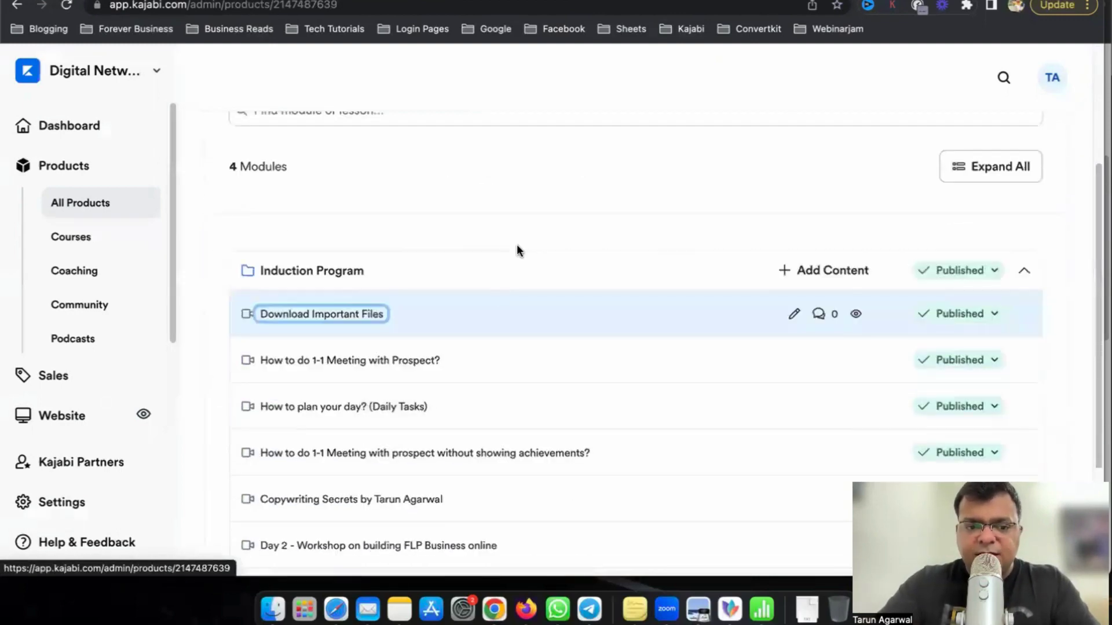
Review the 'How to do 1-1 Meeting with Prospect?' lesson, then bring up the checklist.
{"action": "left_click", "coordinate": [412, 360]}
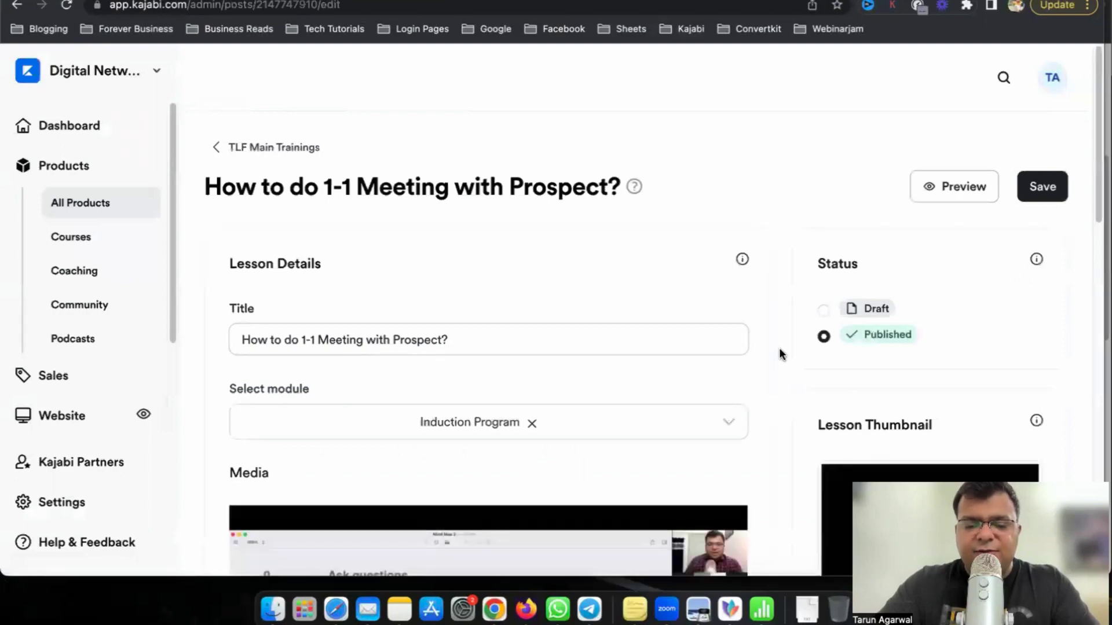
{"action": "scroll", "coordinate": [780, 347], "scroll_direction": "down", "scroll_amount": 5}
{"action": "scroll", "coordinate": [779, 354], "scroll_direction": "down", "scroll_amount": 3}
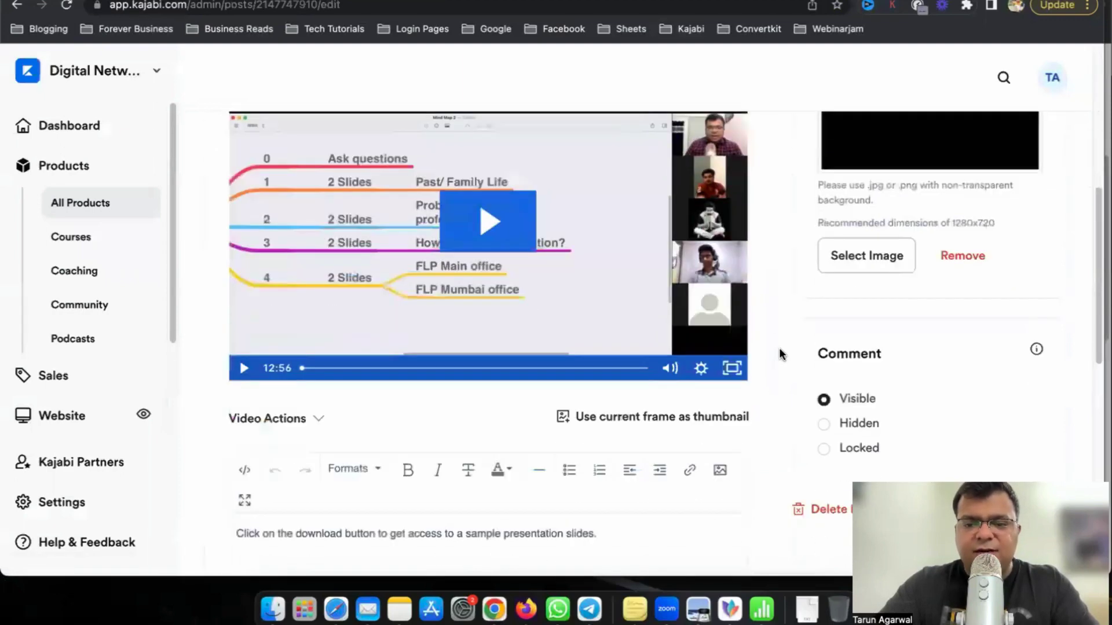
{"action": "scroll", "coordinate": [780, 353], "scroll_direction": "up", "scroll_amount": 8}
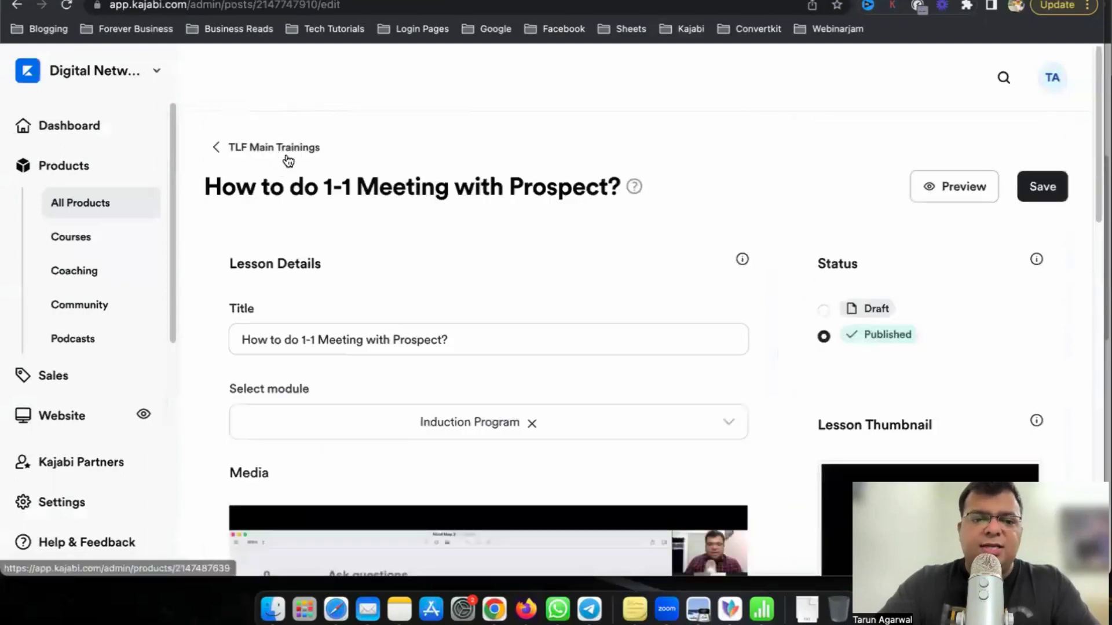
{"action": "left_click", "coordinate": [283, 151]}
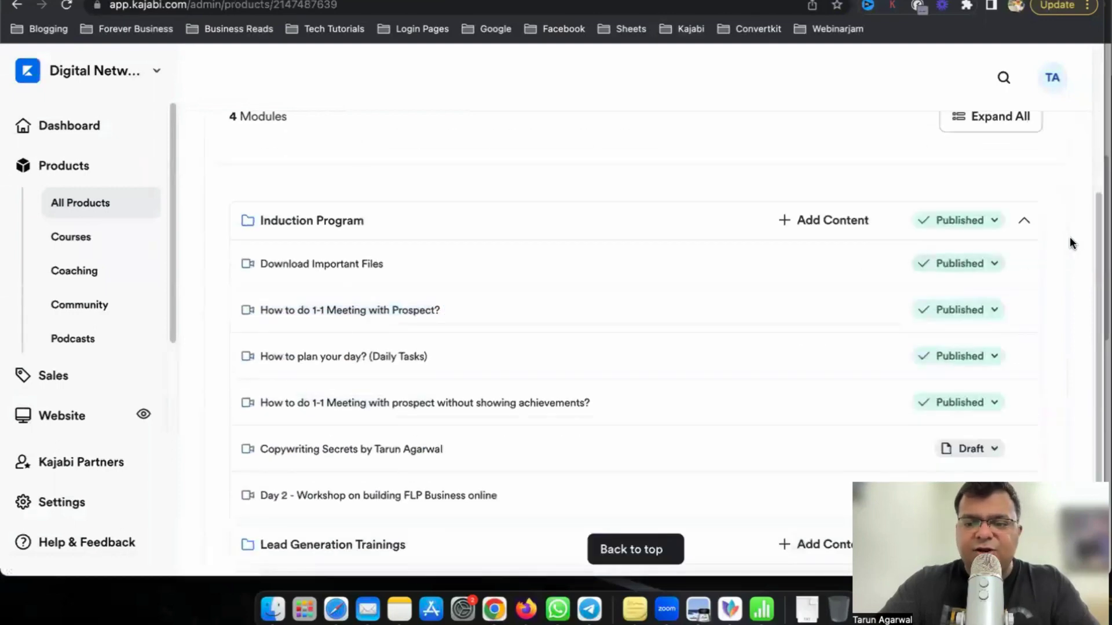
{"action": "scroll", "coordinate": [1069, 240], "scroll_direction": "down", "scroll_amount": 1}
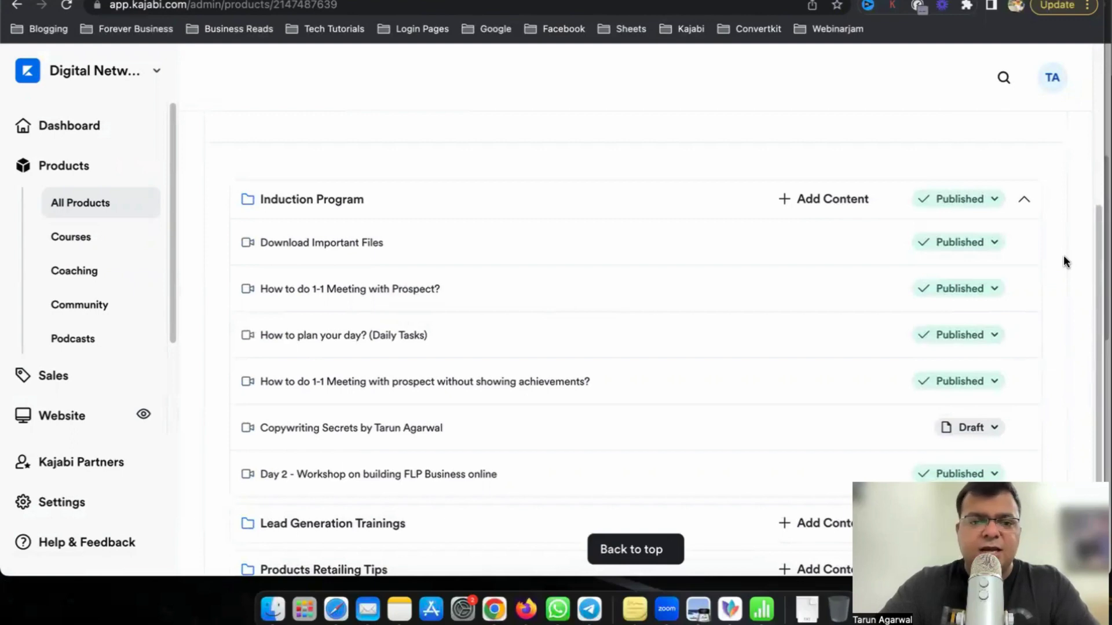
{"action": "key", "text": "ctrl+Tab"}
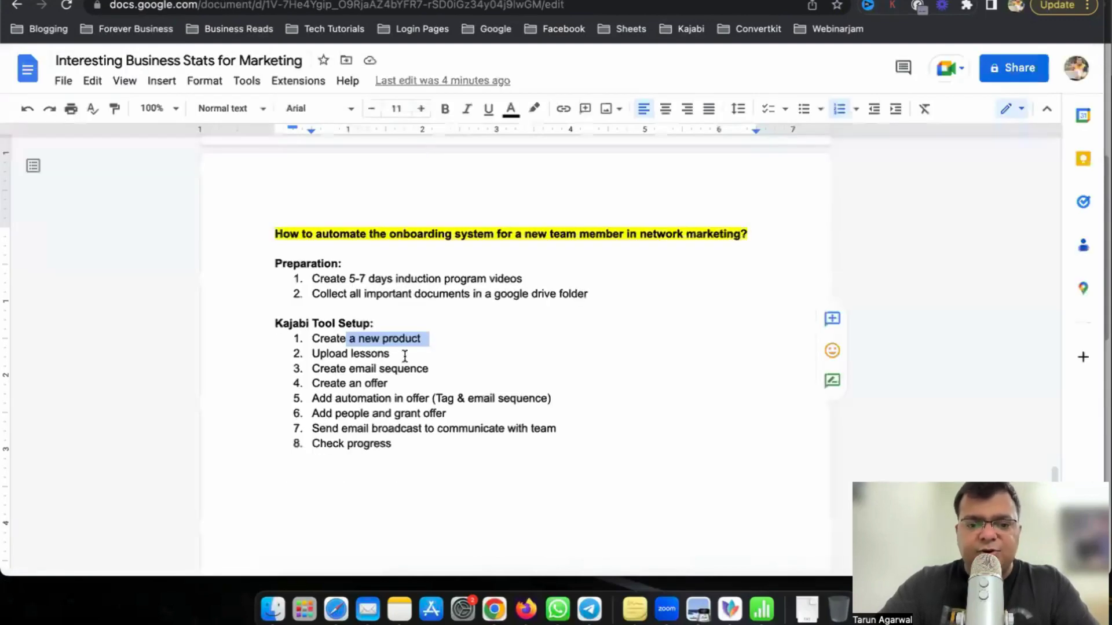
Highlight the Upload lessons step in the checklist and go back to Kajabi.
{"action": "left_click", "coordinate": [404, 354]}
{"action": "double_click", "coordinate": [395, 352]}
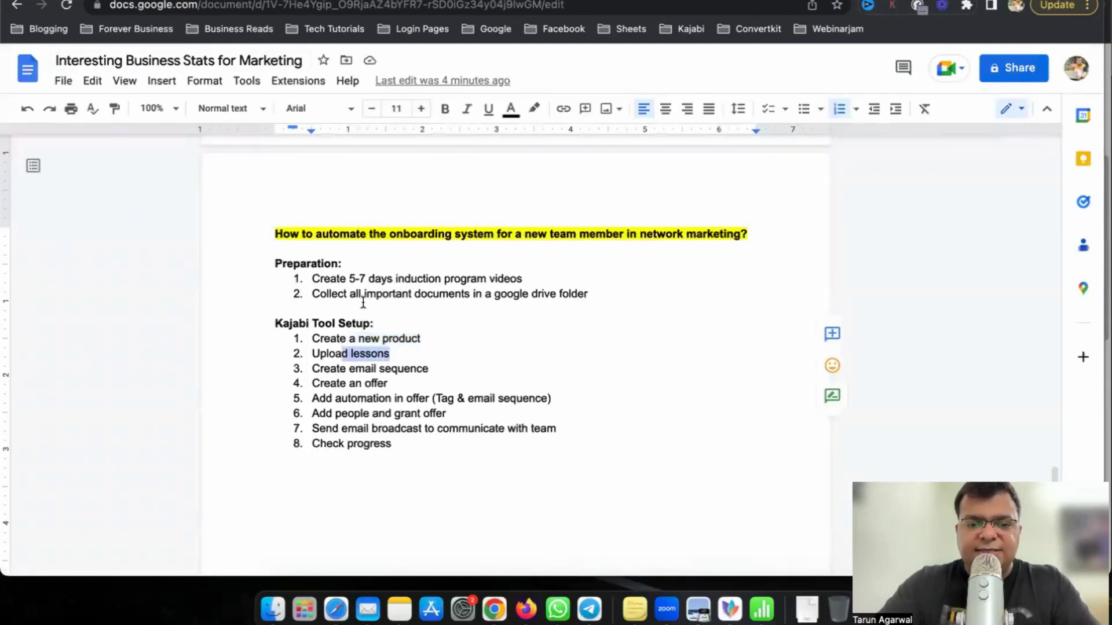
{"action": "key", "text": "ctrl+Tab"}
Inspect the Induction Program add-content, lesson status, and product action menus without changes.
{"action": "left_click", "coordinate": [848, 198]}
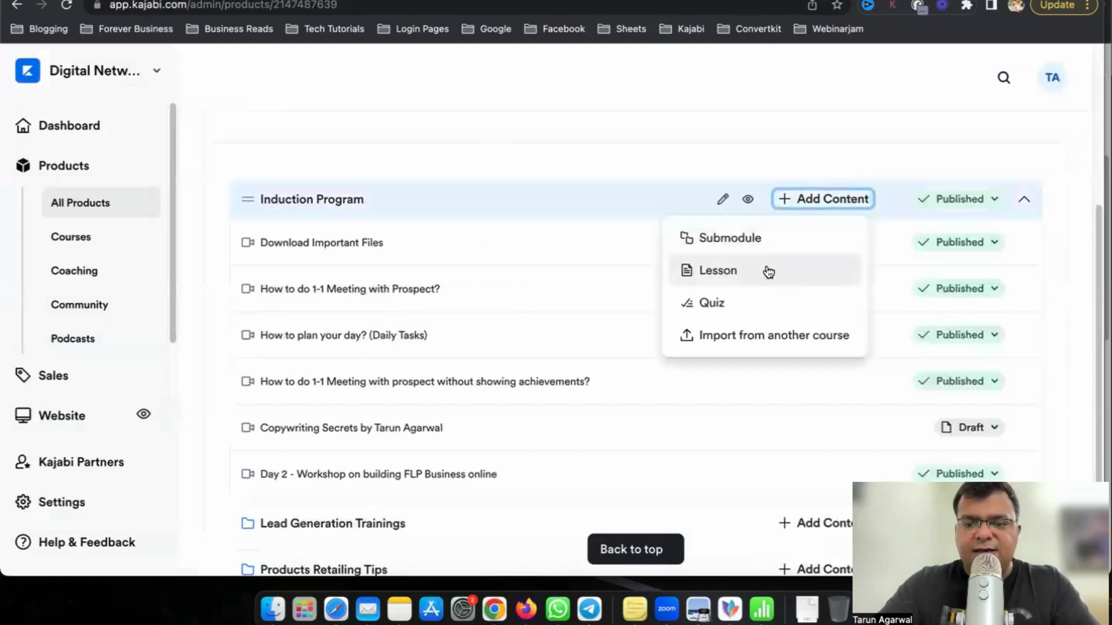
{"action": "left_click", "coordinate": [1072, 278]}
{"action": "left_click", "coordinate": [993, 242]}
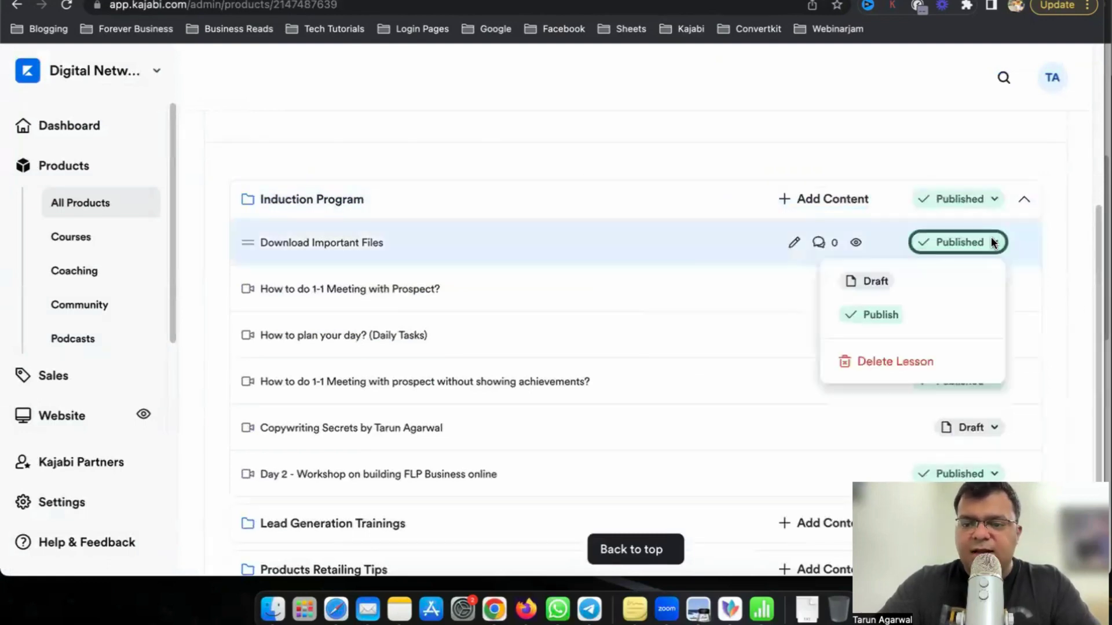
{"action": "left_click", "coordinate": [1075, 275]}
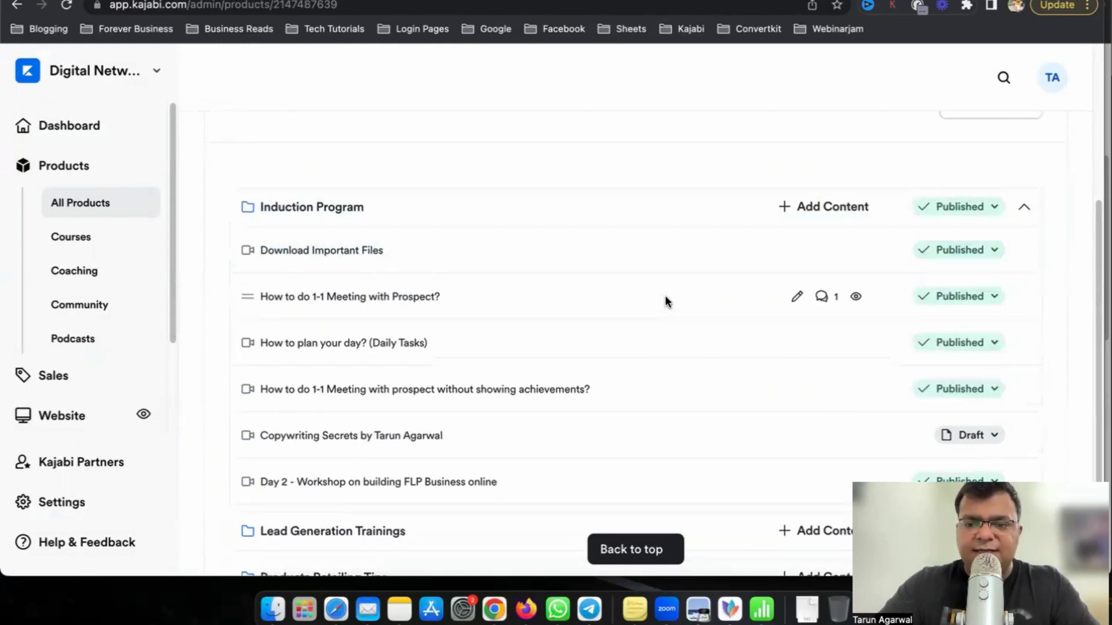
{"action": "scroll", "coordinate": [854, 310], "scroll_direction": "up", "scroll_amount": 5}
{"action": "scroll", "coordinate": [854, 315], "scroll_direction": "down", "scroll_amount": 2}
{"action": "scroll", "coordinate": [855, 315], "scroll_direction": "up", "scroll_amount": 2}
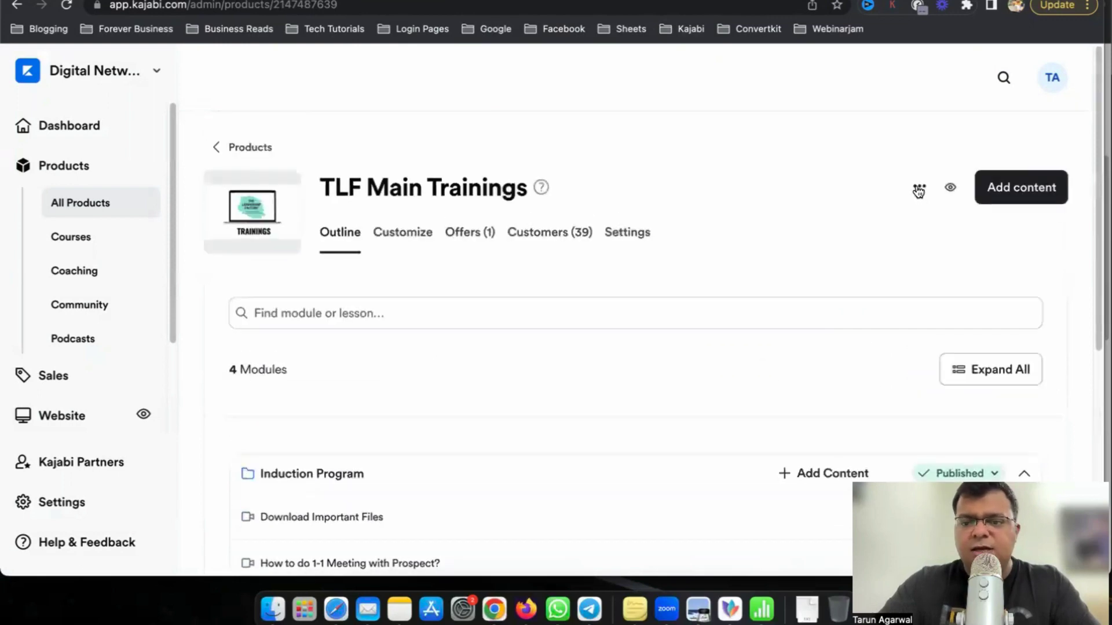
{"action": "left_click", "coordinate": [918, 186]}
{"action": "left_click", "coordinate": [295, 124]}
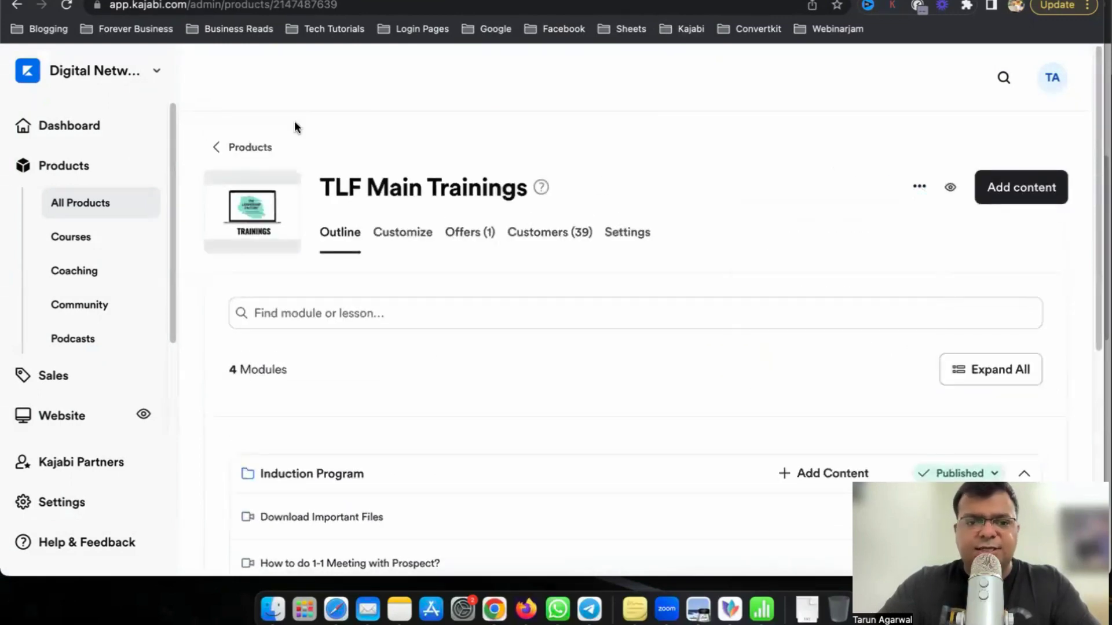
Confirm the email sequence step is next in the checklist, then return to the course outline.
{"action": "key", "text": "ctrl+Tab"}
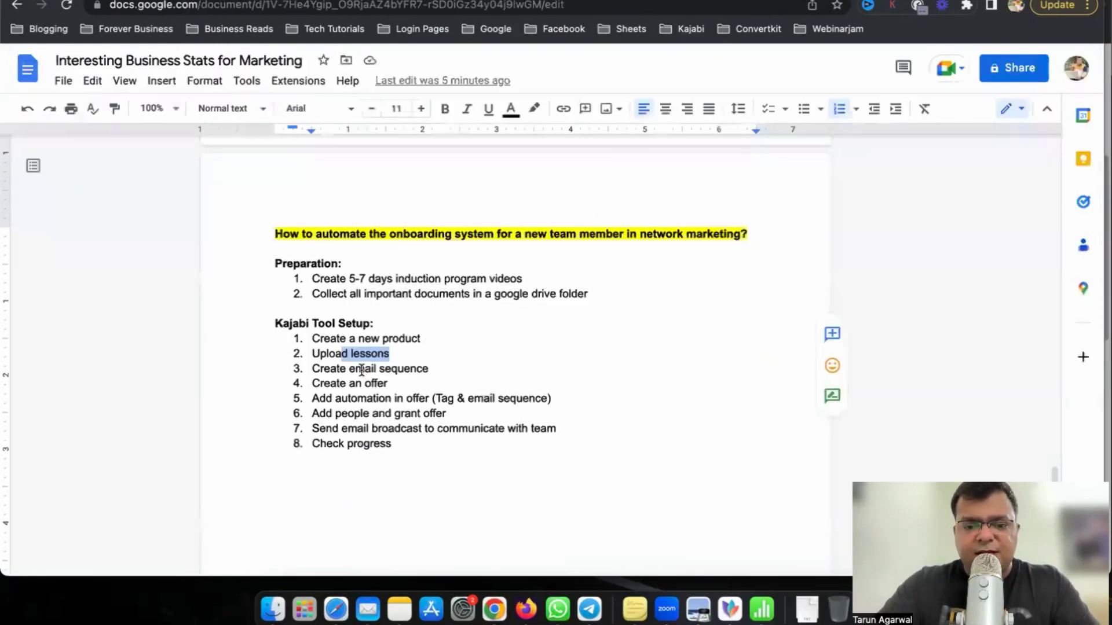
{"action": "left_click_drag", "start_coordinate": [355, 369], "coordinate": [436, 369]}
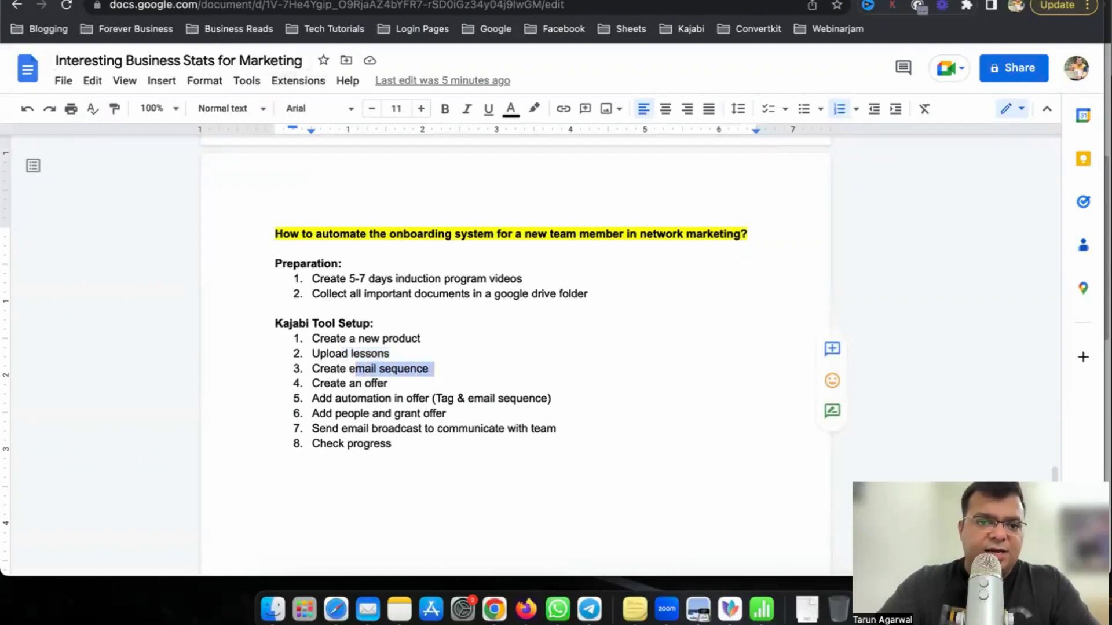
{"action": "key", "text": "ctrl+shift+Tab"}
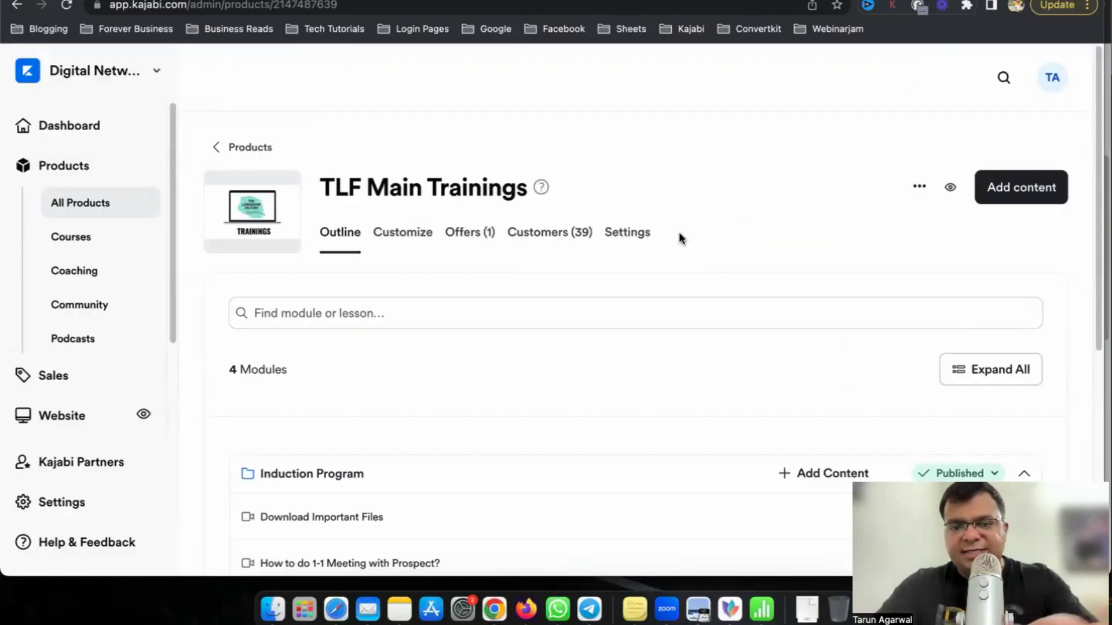
{"action": "scroll", "coordinate": [116, 348], "scroll_direction": "down", "scroll_amount": 5}
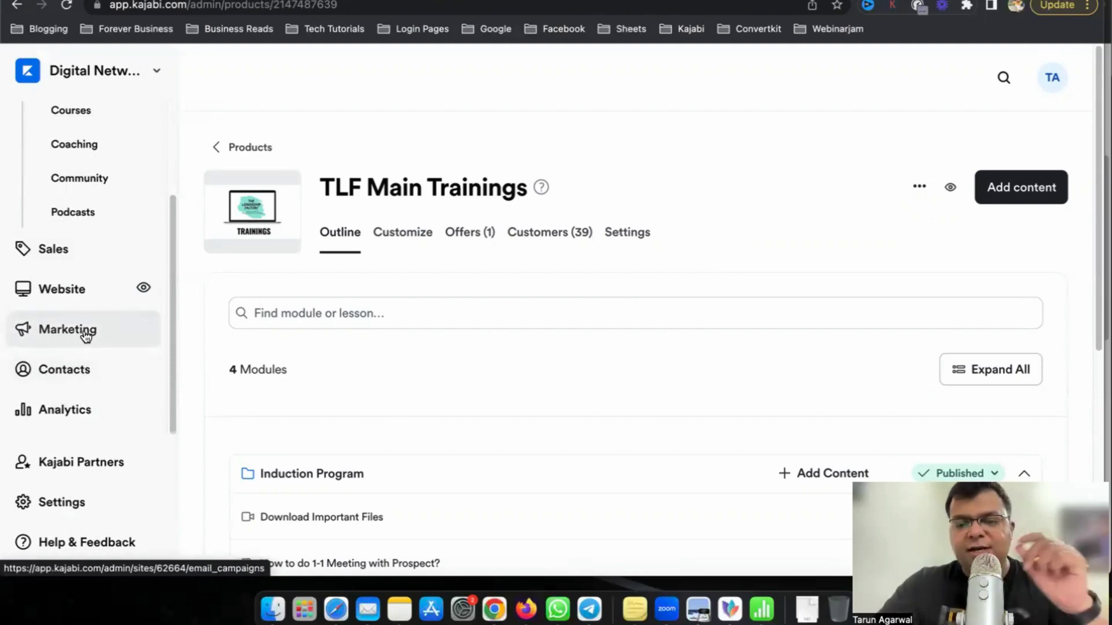
Start a new Email Sequence campaign from Marketing's Email Campaigns.
{"action": "left_click", "coordinate": [86, 336]}
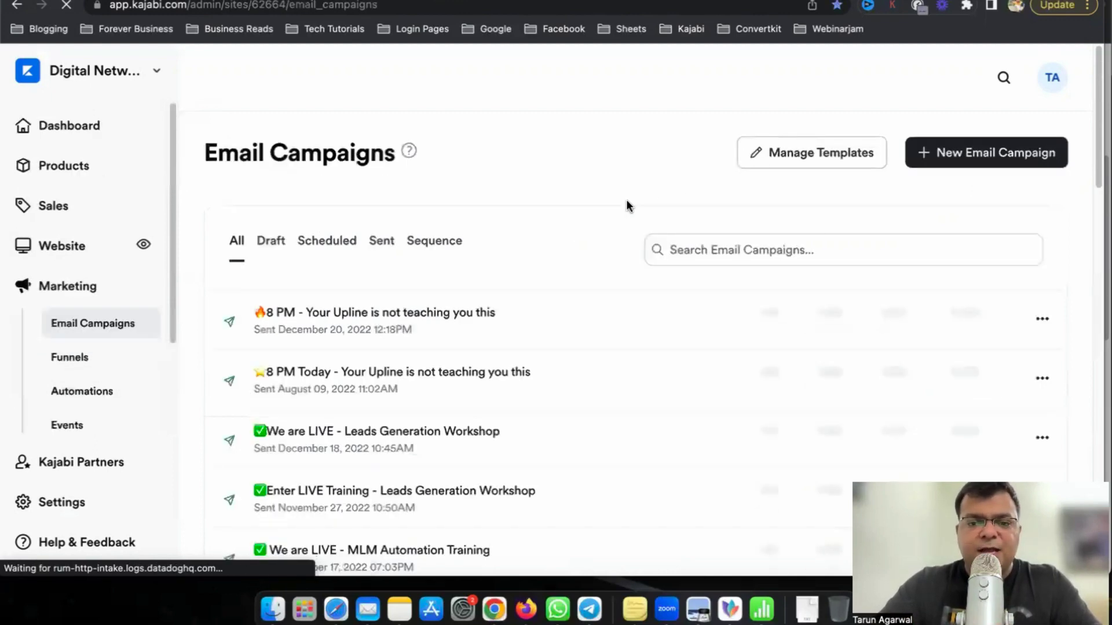
{"action": "left_click", "coordinate": [1017, 162]}
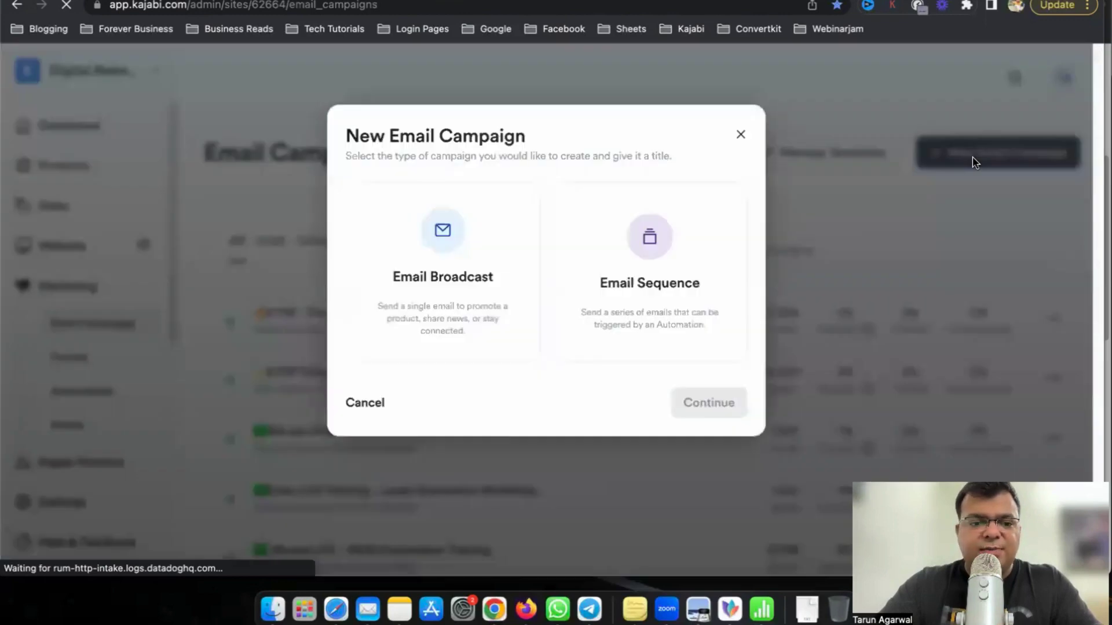
{"action": "left_click", "coordinate": [631, 255]}
Title the sequence 'TLF Onboarding Emails', create it, and start the first email in the classic editor.
{"action": "left_click", "coordinate": [457, 433]}
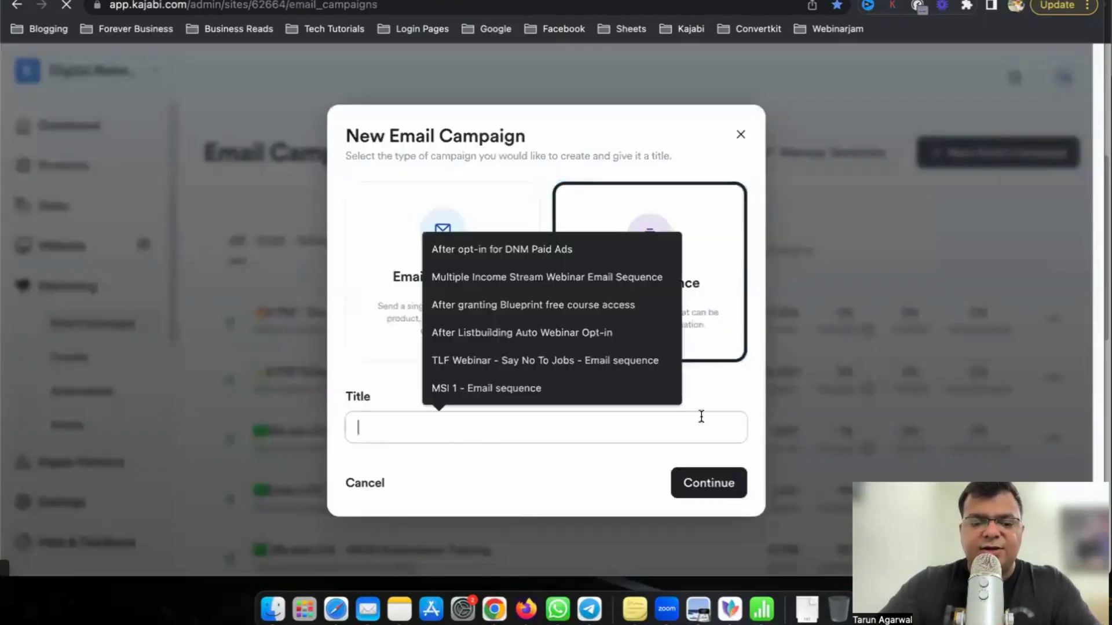
{"action": "type", "text": "On"}
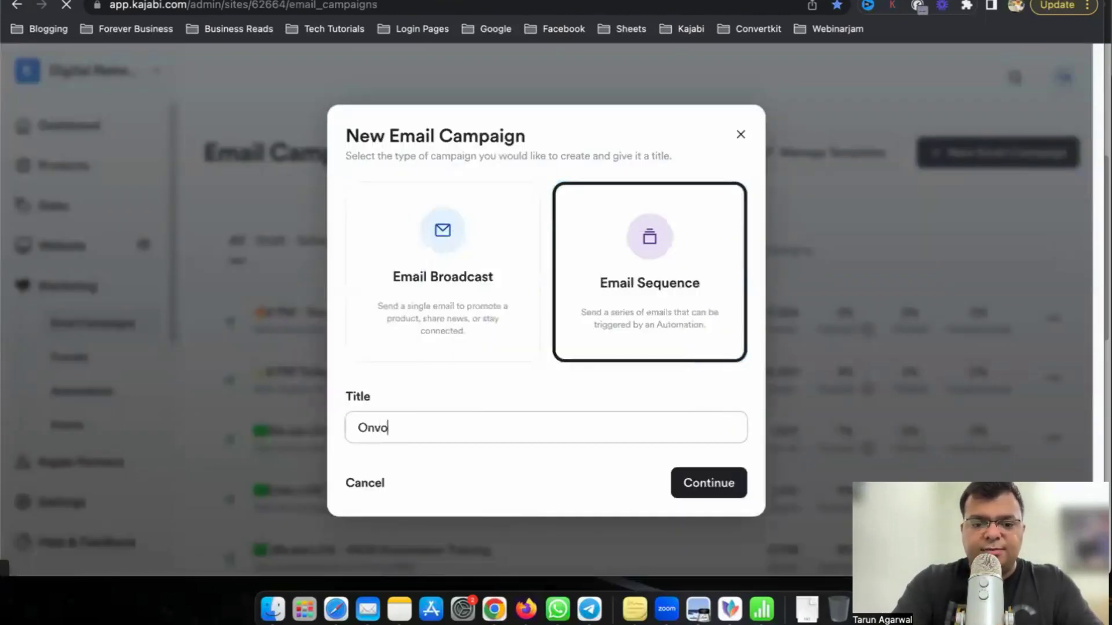
{"action": "type", "text": "vo"}
{"action": "key", "text": "BackSpace"}
{"action": "key", "text": "BackSpace"}
{"action": "type", "text": "TKF"}
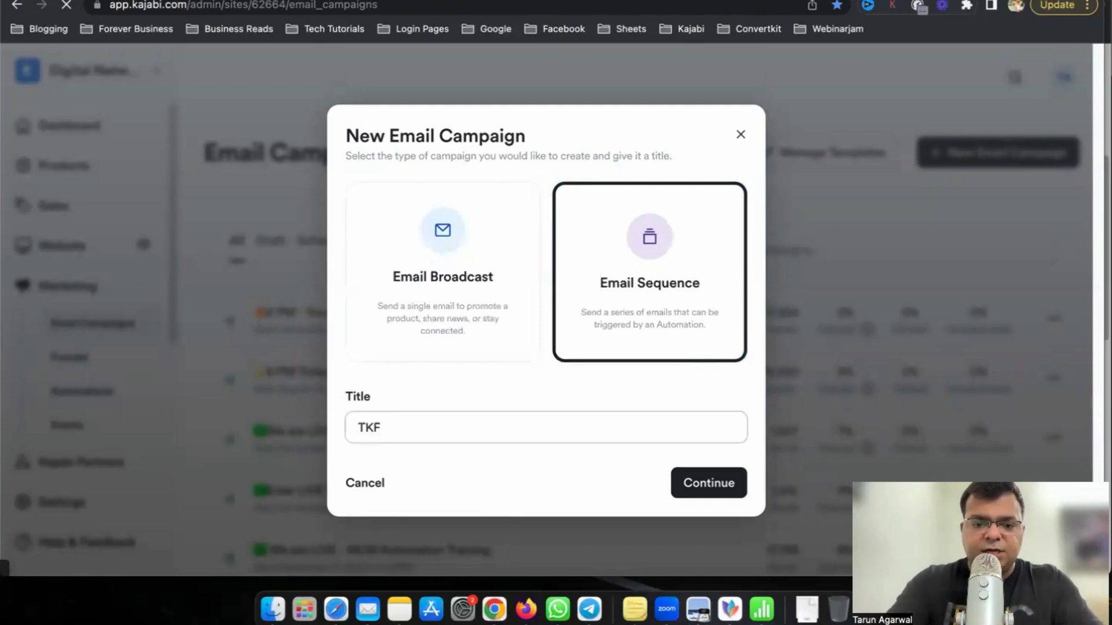
{"action": "key", "text": "BackSpace"}
{"action": "key", "text": "BackSpace"}
{"action": "type", "text": "LF"}
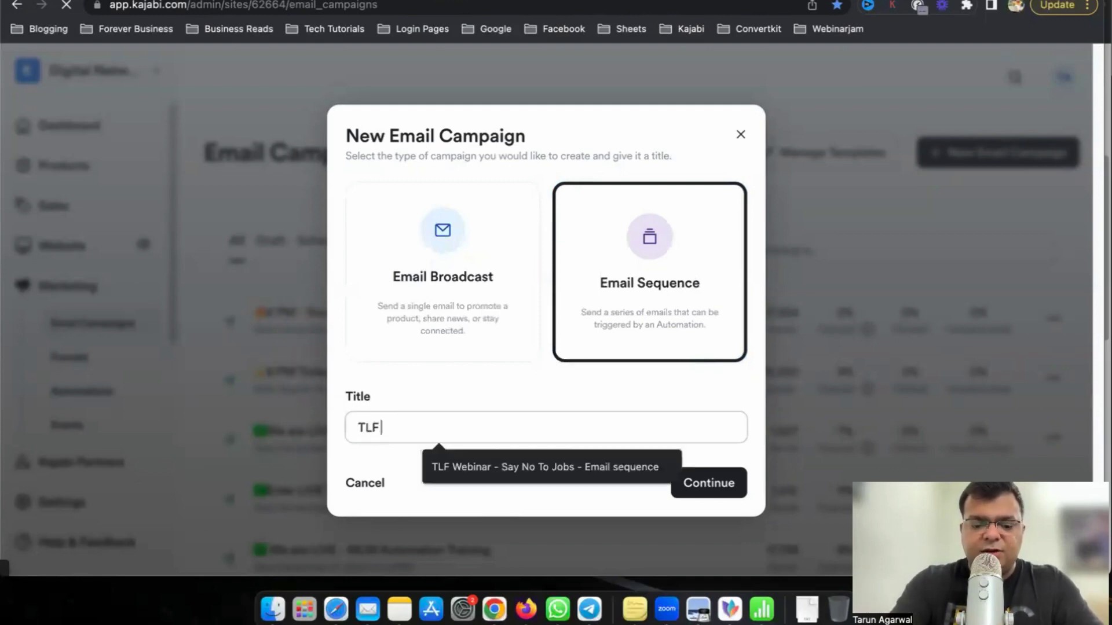
{"action": "type", "text": " Ob"}
{"action": "type", "text": "nboarding Emails"}
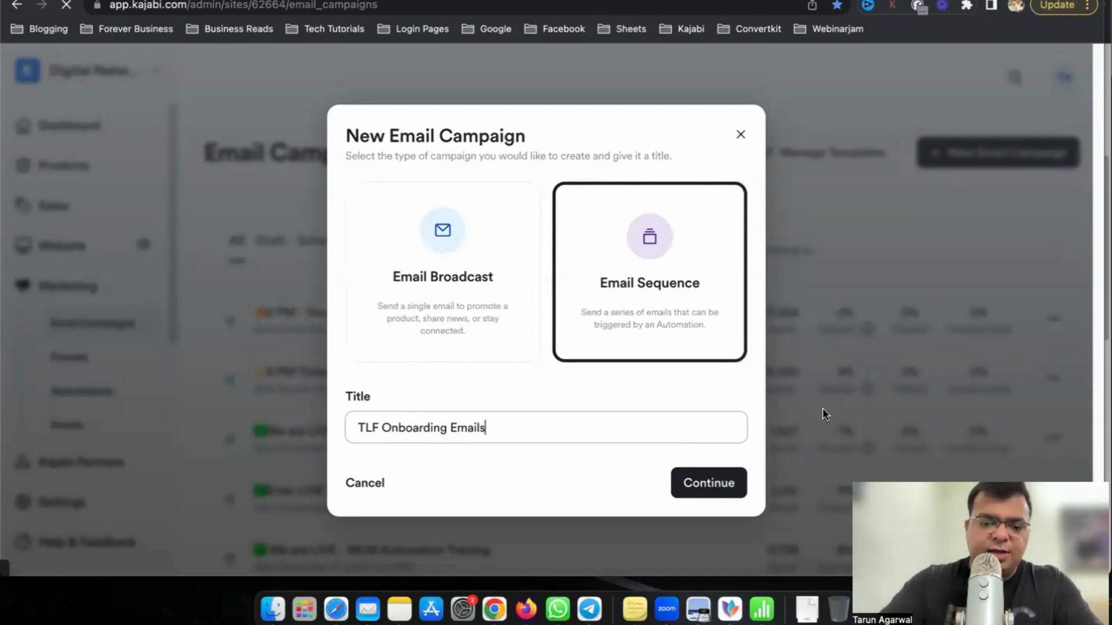
{"action": "left_click", "coordinate": [734, 486]}
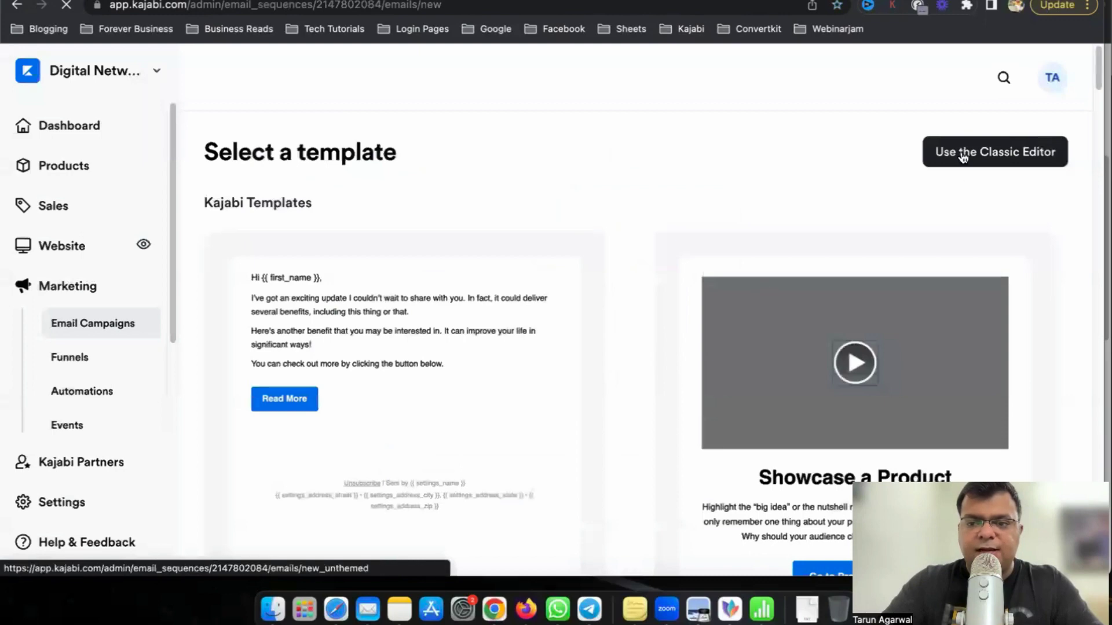
{"action": "left_click", "coordinate": [963, 155]}
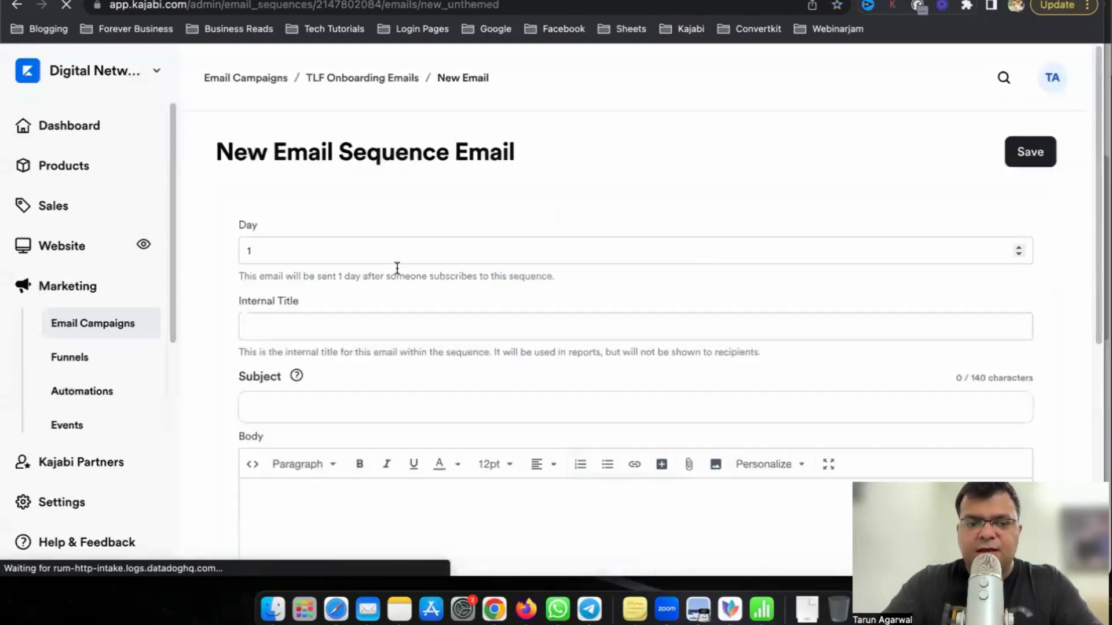
Change the first email's send Day from 1 to 0.
{"action": "left_click", "coordinate": [273, 249]}
{"action": "key", "text": "BackSpace"}
{"action": "type", "text": "0"}
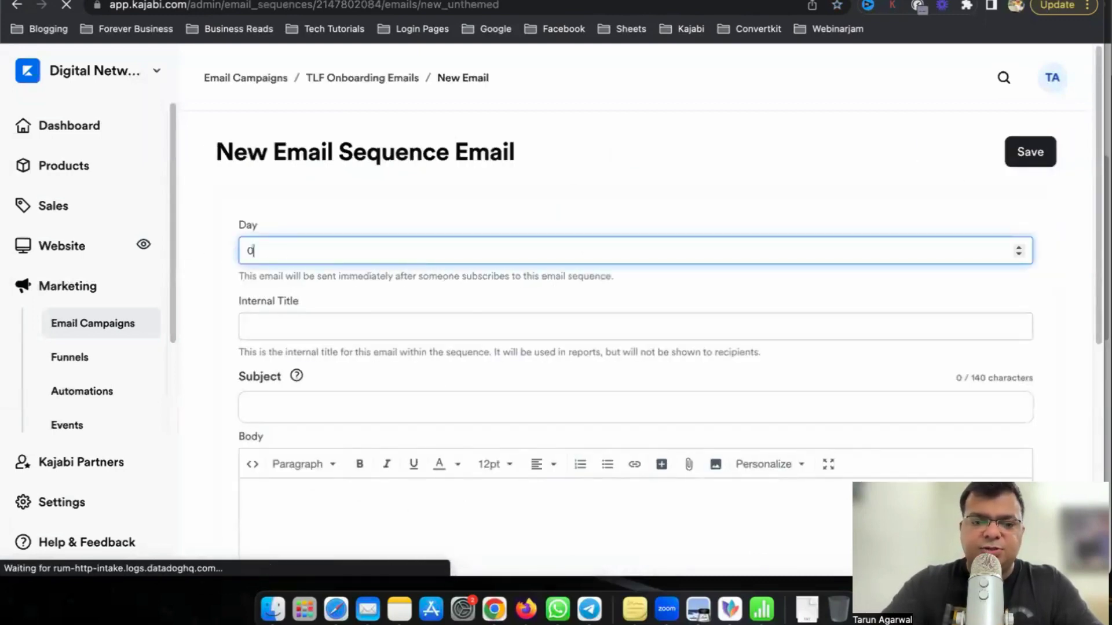
{"action": "left_click", "coordinate": [698, 204]}
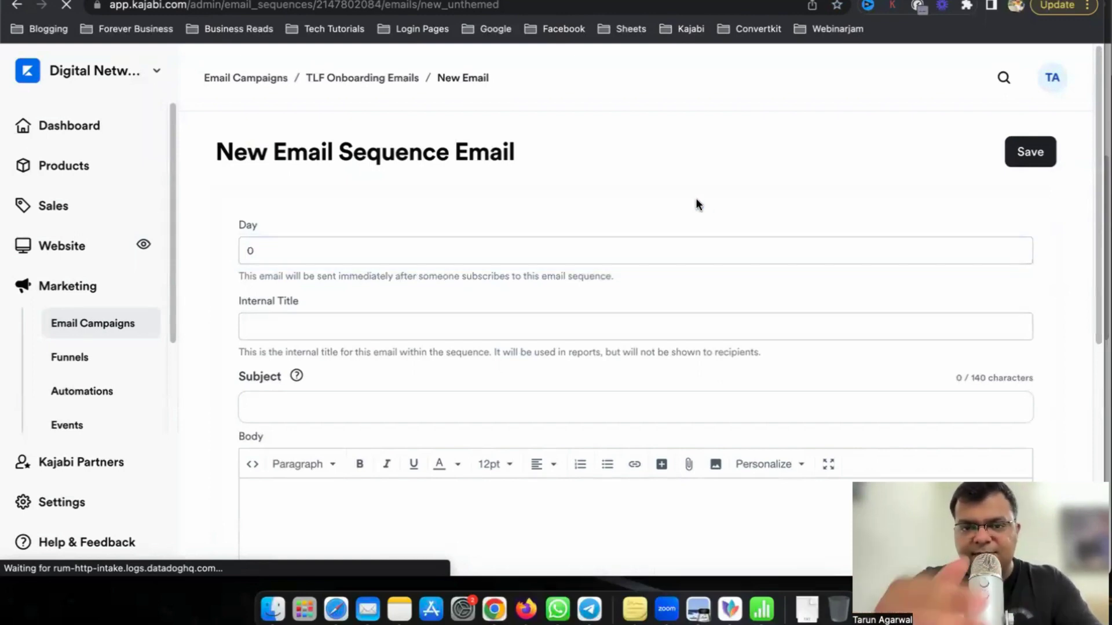
{"action": "left_click", "coordinate": [464, 327]}
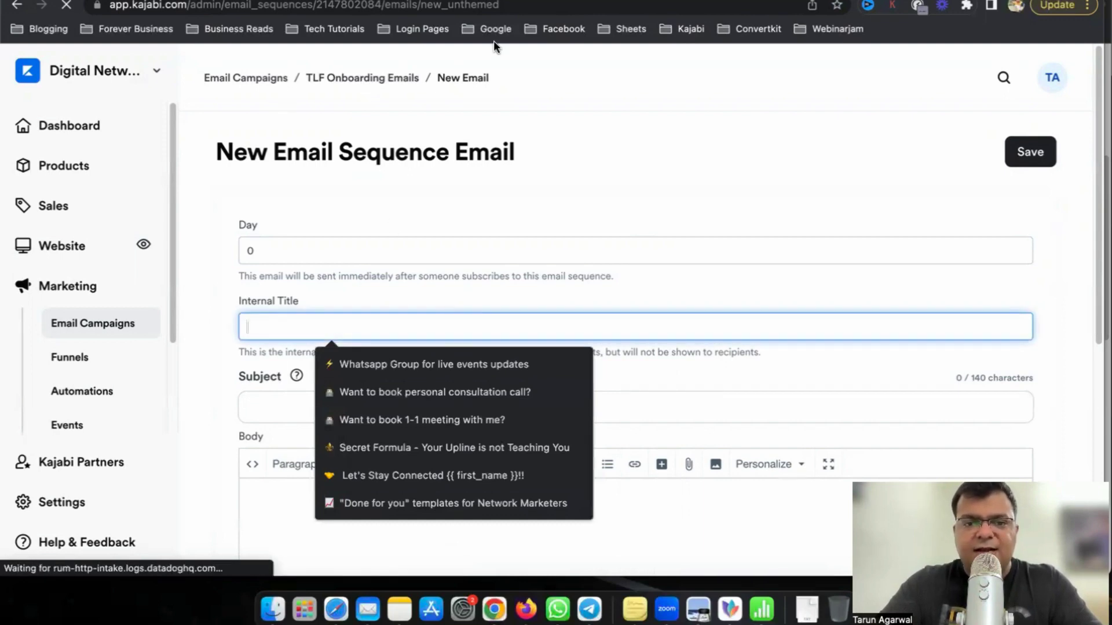
Highlight the email sequence and create-an-offer steps in the checklist, then return to Kajabi.
{"action": "key", "text": "ctrl+Tab"}
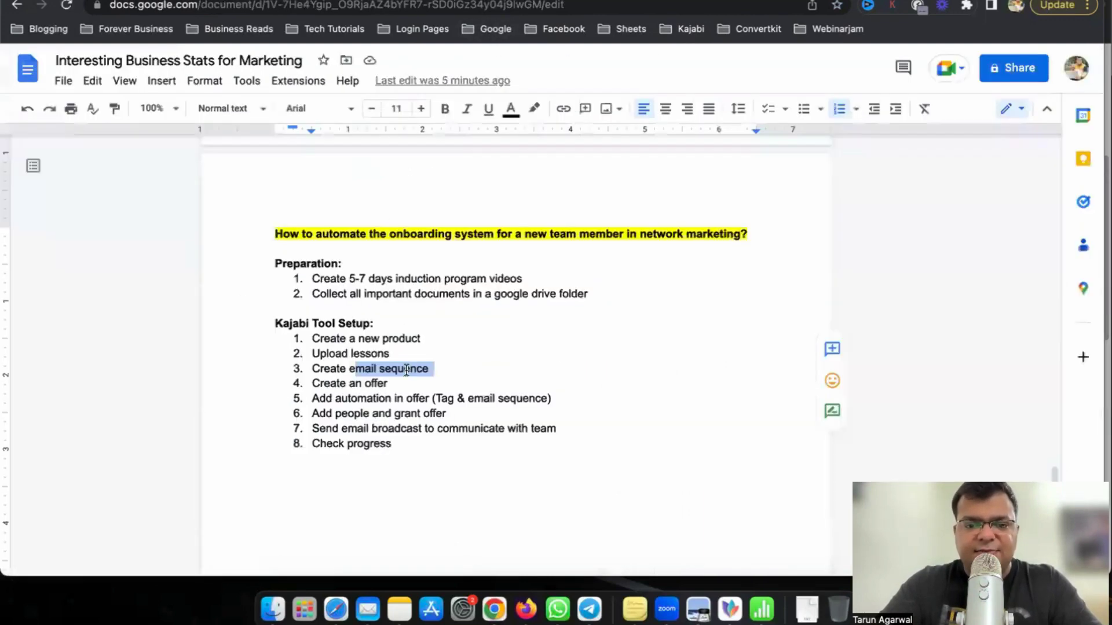
{"action": "left_click_drag", "start_coordinate": [371, 369], "coordinate": [424, 367]}
{"action": "left_click_drag", "start_coordinate": [341, 382], "coordinate": [393, 383]}
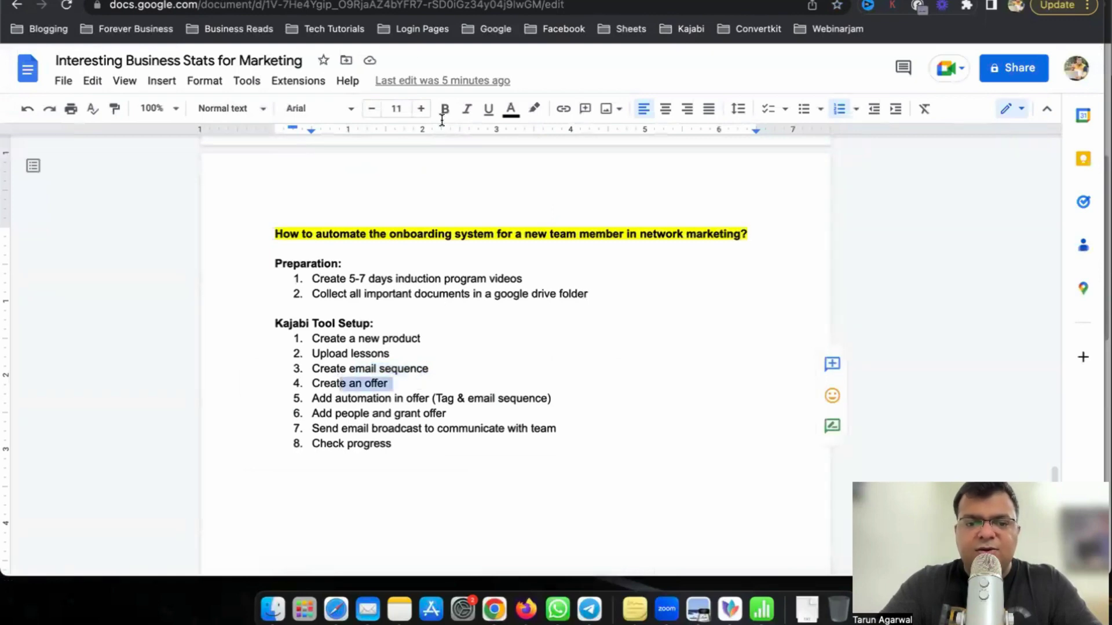
{"action": "key", "text": "ctrl+shift+Tab"}
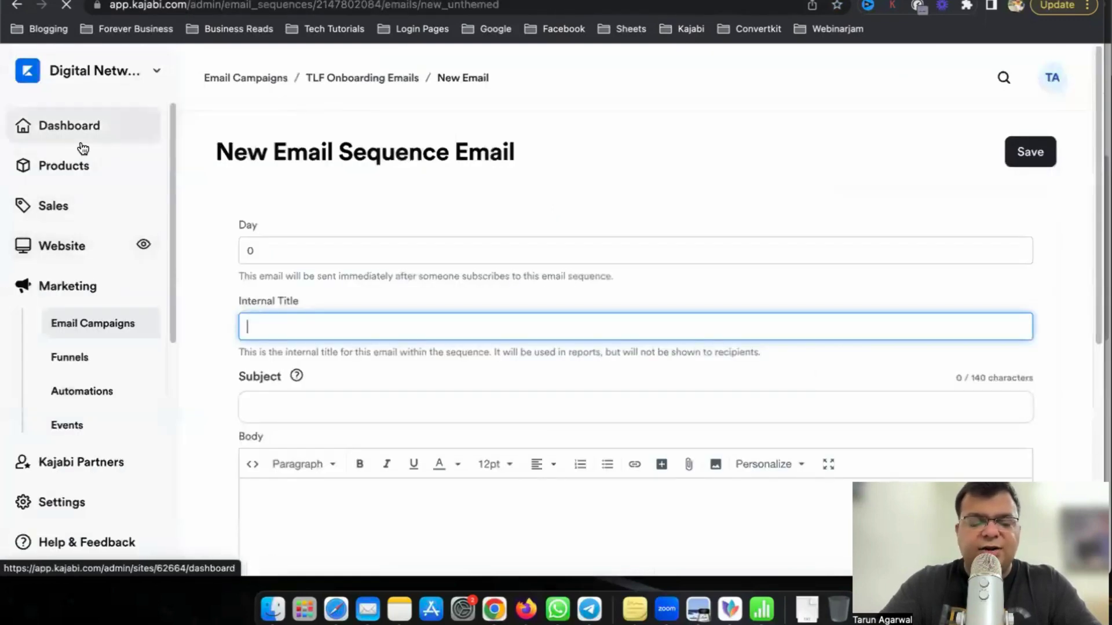
Review the TLF Group Training System offer (TLF Main Trainings, ₹99.00 INR), then highlight the checklist's automation step.
{"action": "left_click", "coordinate": [69, 217]}
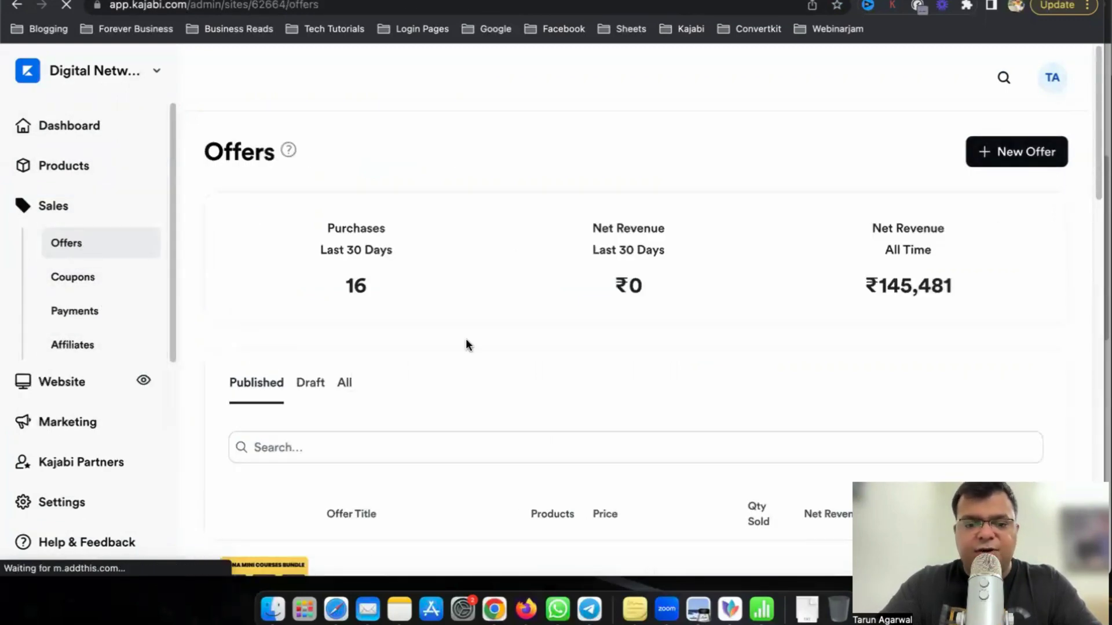
{"action": "scroll", "coordinate": [412, 423], "scroll_direction": "down", "scroll_amount": 20}
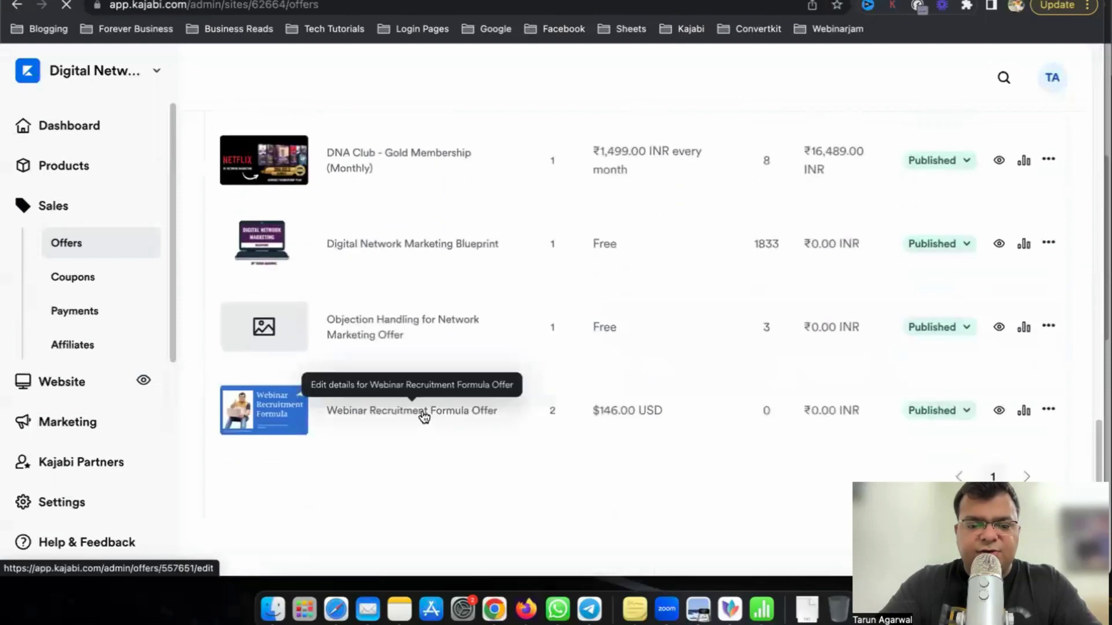
{"action": "scroll", "coordinate": [425, 416], "scroll_direction": "up", "scroll_amount": 10}
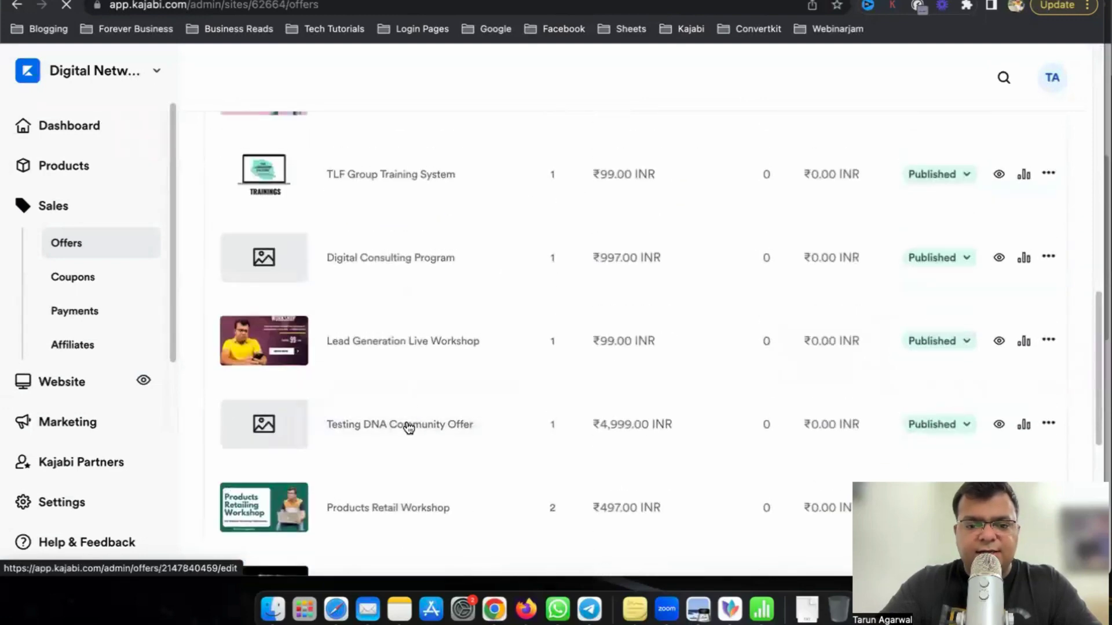
{"action": "scroll", "coordinate": [390, 426], "scroll_direction": "up", "scroll_amount": 3}
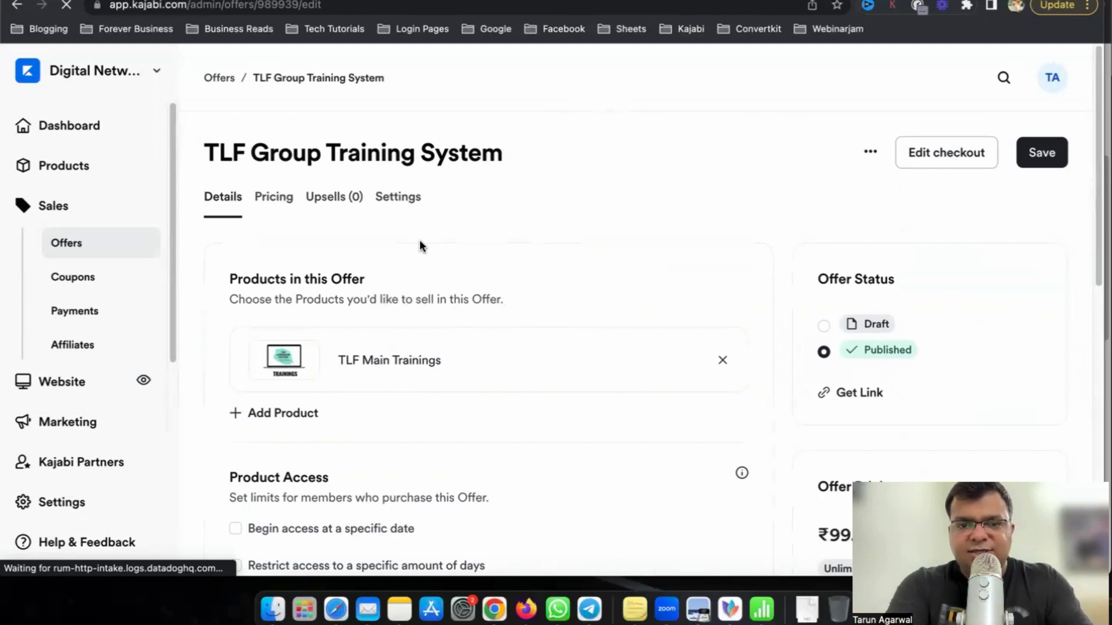
{"action": "scroll", "coordinate": [467, 387], "scroll_direction": "down", "scroll_amount": 6}
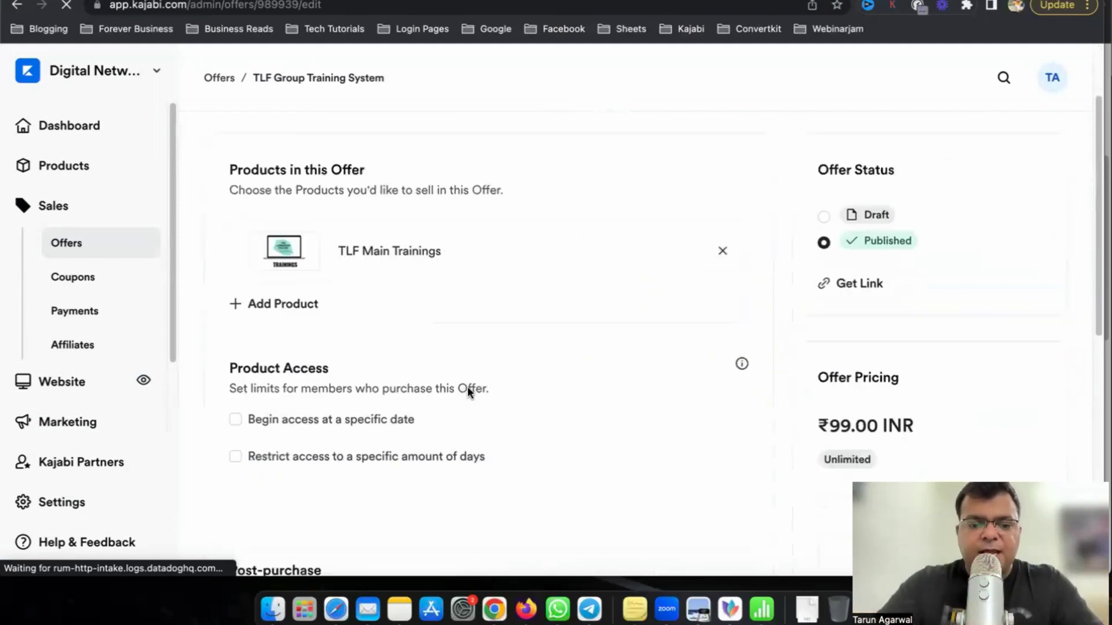
{"action": "scroll", "coordinate": [586, 361], "scroll_direction": "up", "scroll_amount": 2}
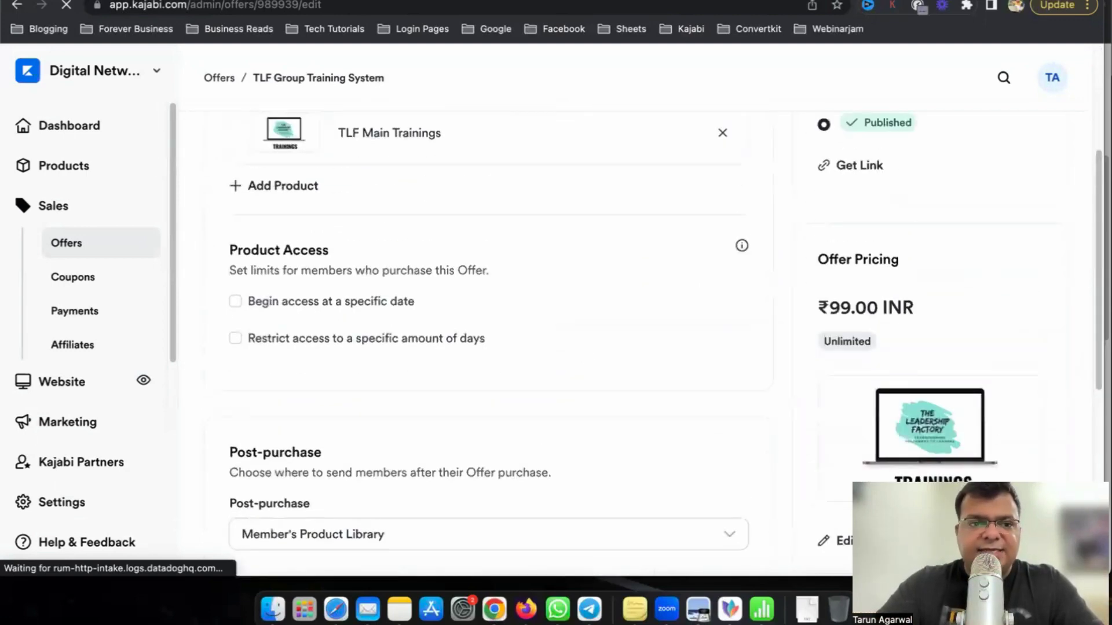
{"action": "key", "text": "ctrl+Tab"}
{"action": "left_click_drag", "start_coordinate": [356, 396], "coordinate": [462, 396]}
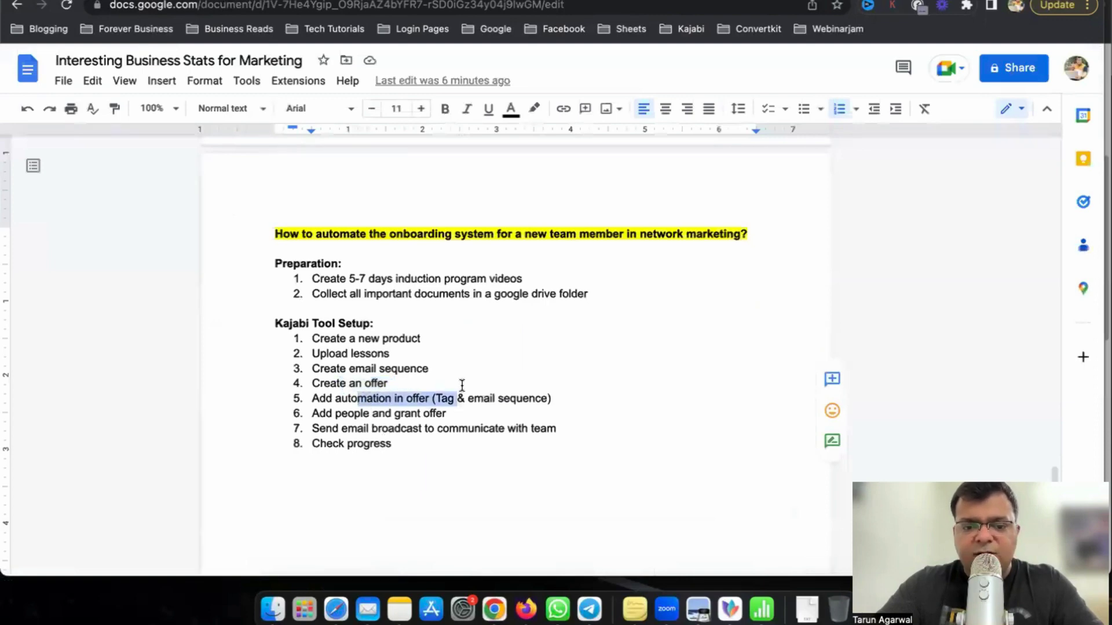
Return to the Kajabi TLF Group Training System offer editor.
{"action": "key", "text": "ctrl+shift+Tab"}
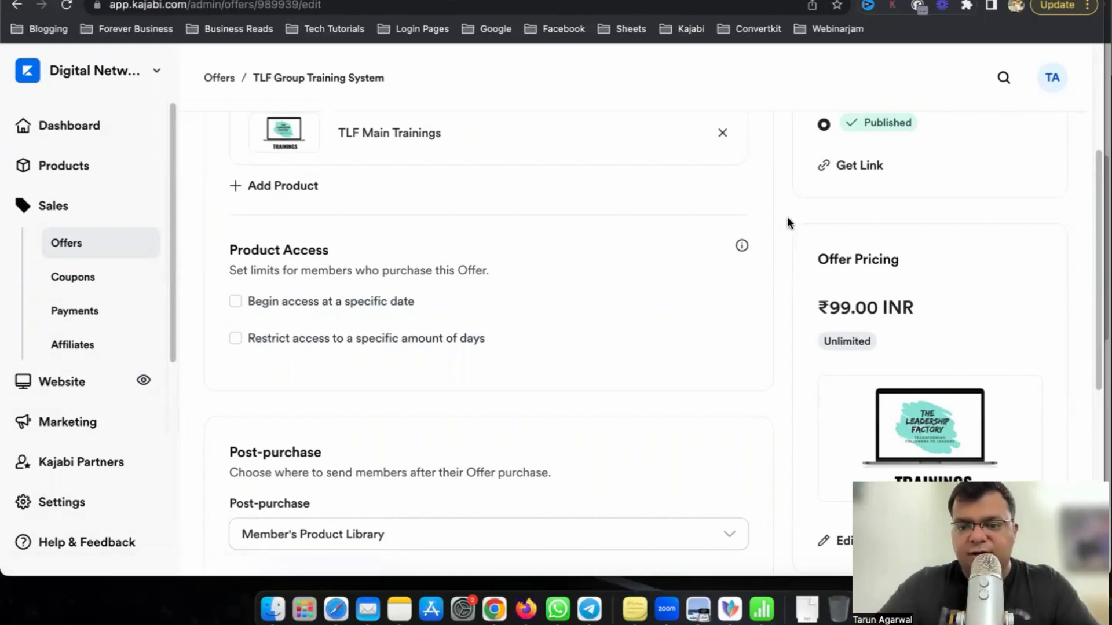
Add an offer automation: when the offer is granted, apply the TLF Member tag.
{"action": "scroll", "coordinate": [787, 216], "scroll_direction": "down", "scroll_amount": 7}
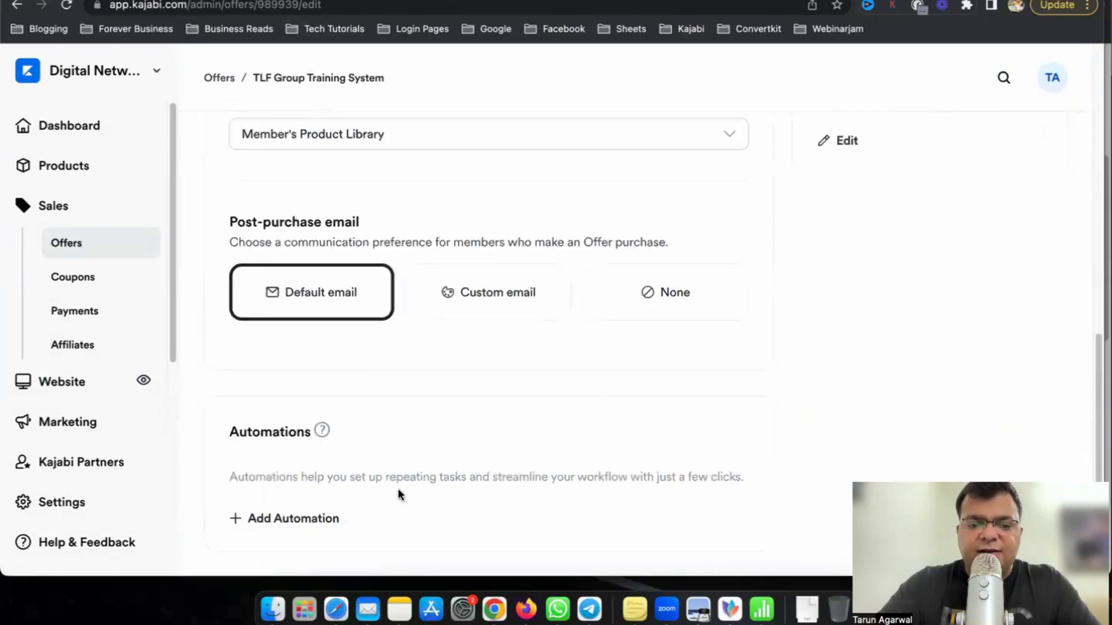
{"action": "left_click", "coordinate": [305, 517]}
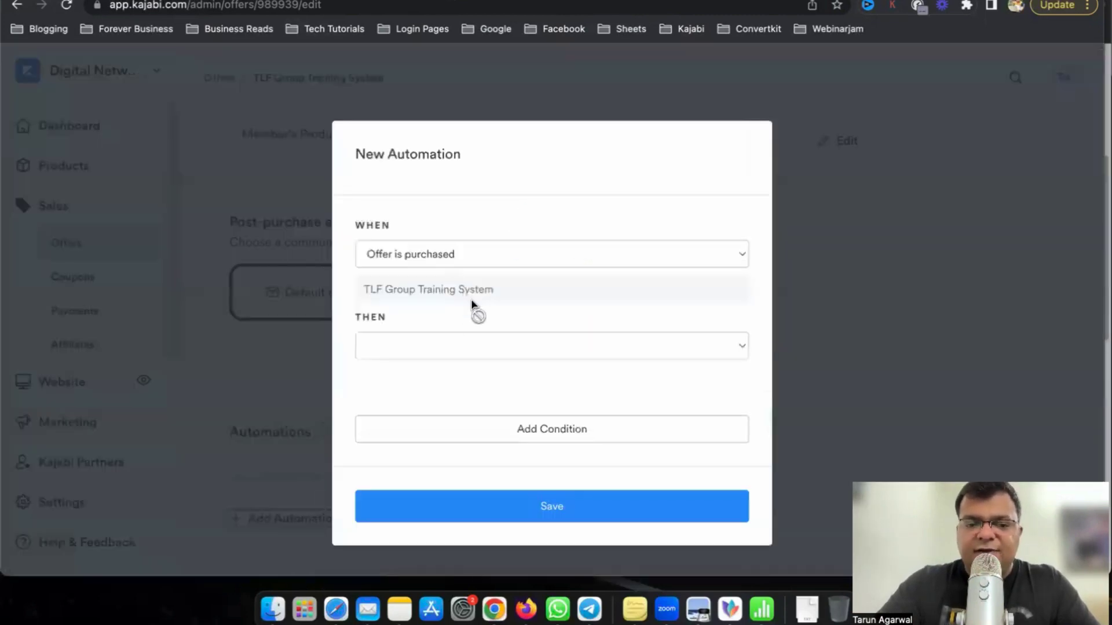
{"action": "left_click", "coordinate": [473, 255]}
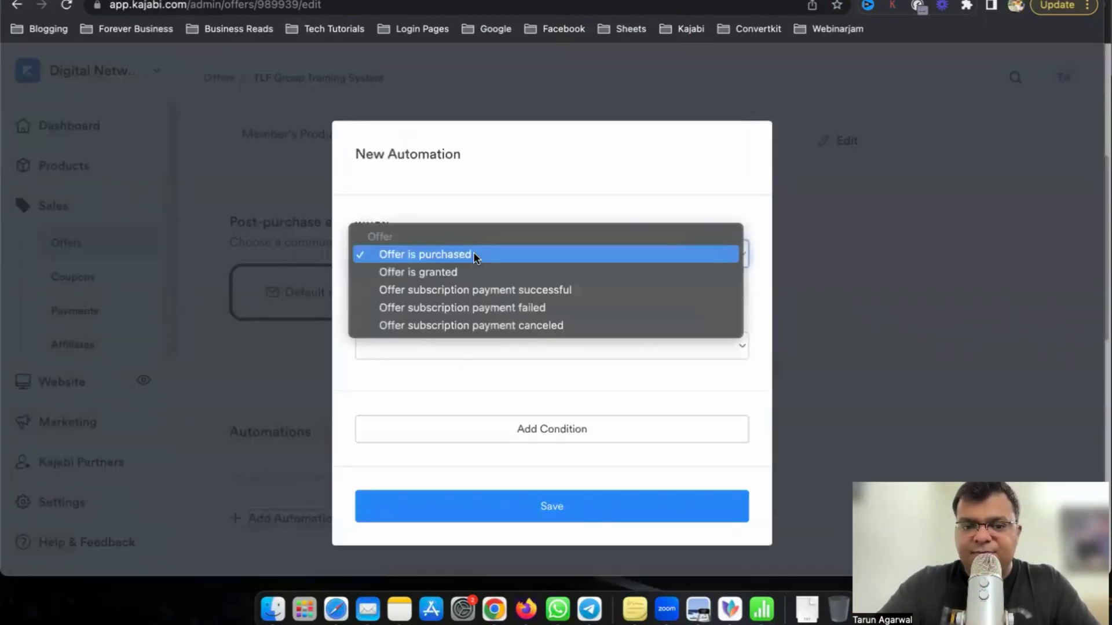
{"action": "left_click", "coordinate": [465, 273]}
{"action": "left_click", "coordinate": [446, 345]}
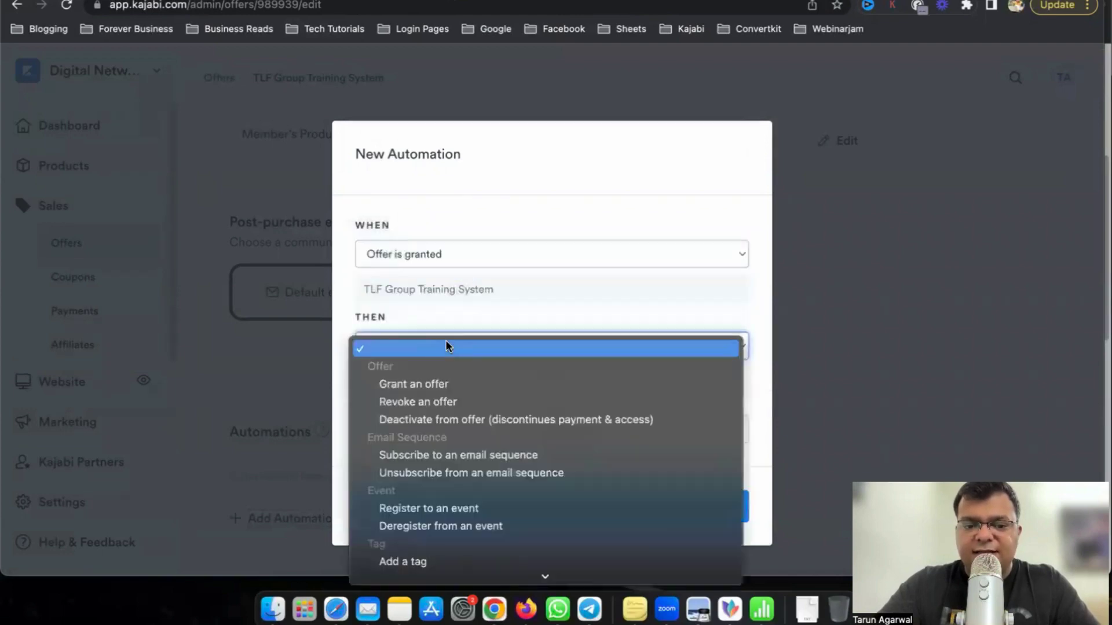
{"action": "scroll", "coordinate": [431, 485], "scroll_direction": "down", "scroll_amount": 2}
{"action": "left_click", "coordinate": [434, 484]}
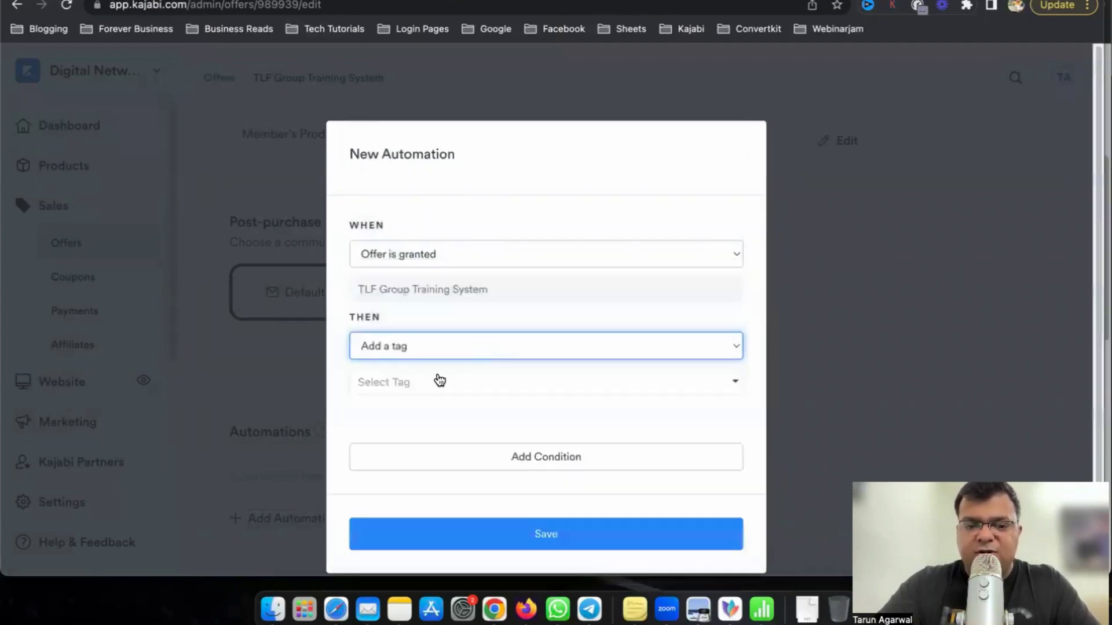
{"action": "left_click", "coordinate": [463, 380]}
{"action": "type", "text": "tl"}
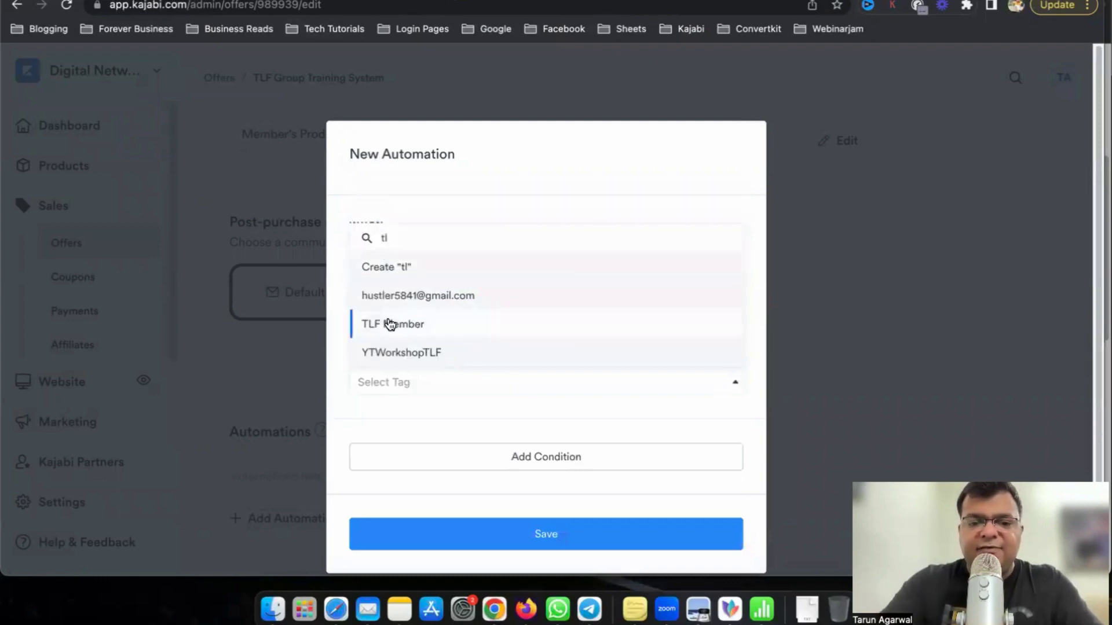
{"action": "left_click", "coordinate": [390, 322]}
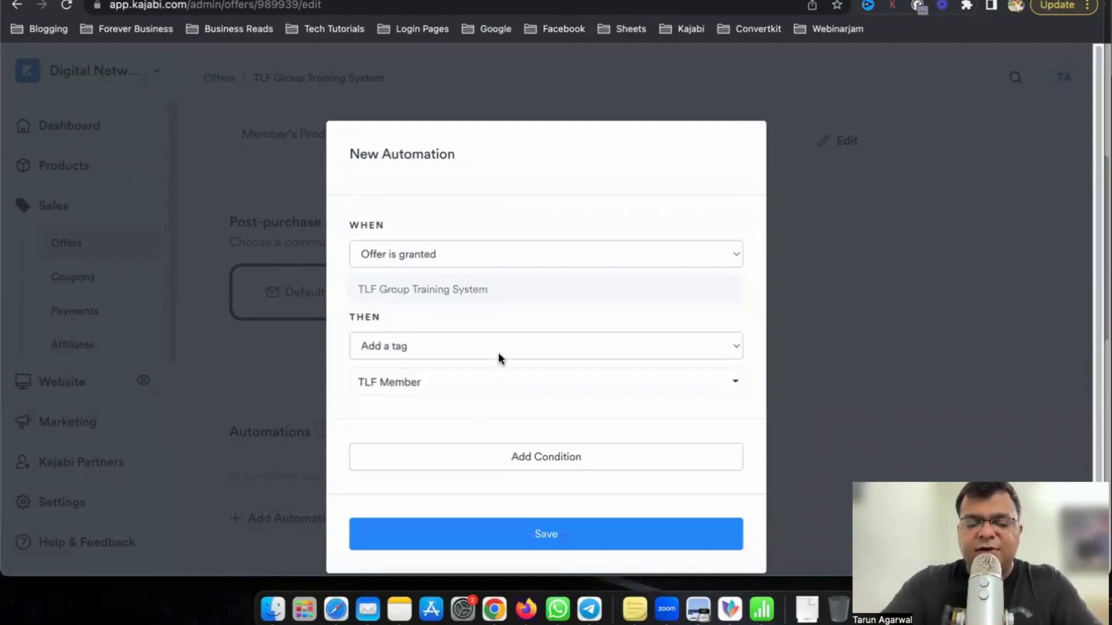
{"action": "left_click", "coordinate": [582, 532]}
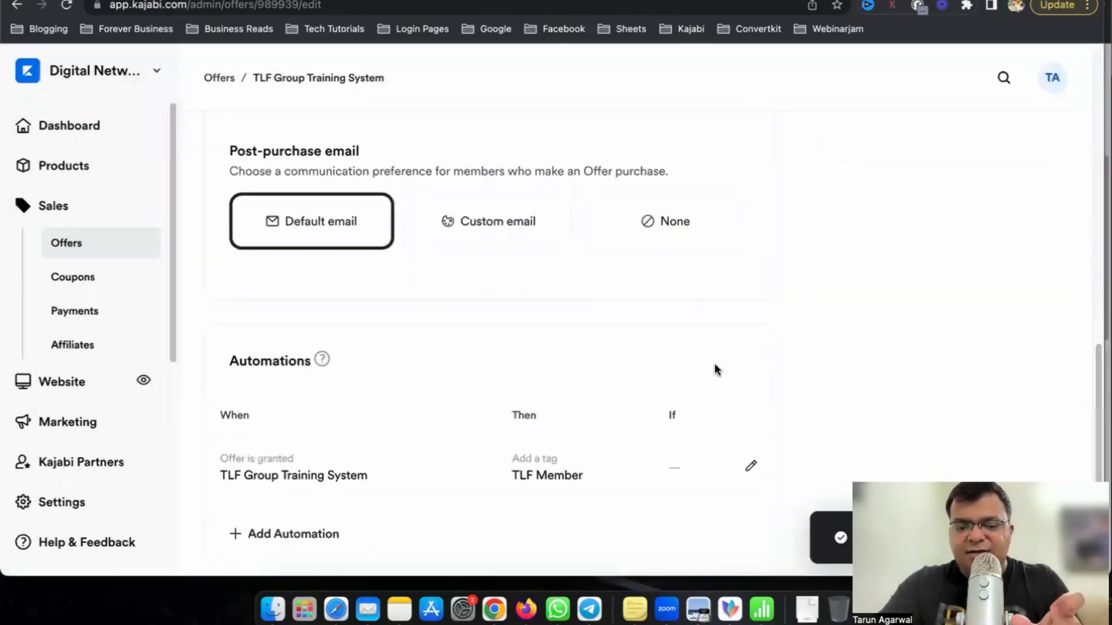
{"action": "scroll", "coordinate": [718, 370], "scroll_direction": "down", "scroll_amount": 1}
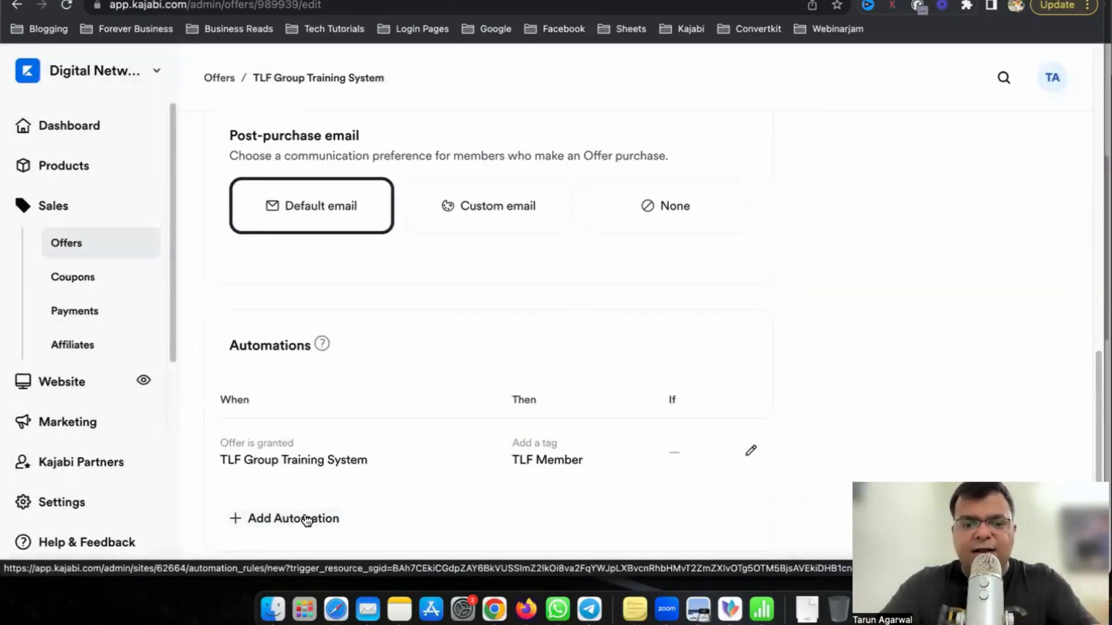
Add a second automation subscribing contacts granted the offer to the TLF Onboarding Emails sequence.
{"action": "left_click", "coordinate": [307, 519]}
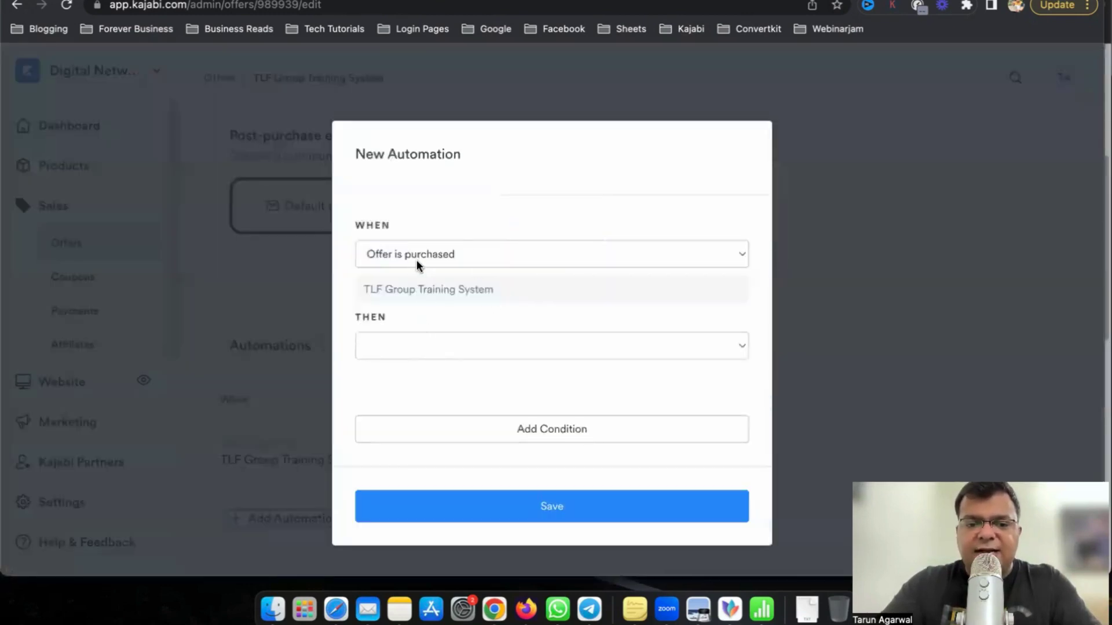
{"action": "left_click", "coordinate": [416, 260]}
{"action": "left_click", "coordinate": [432, 269]}
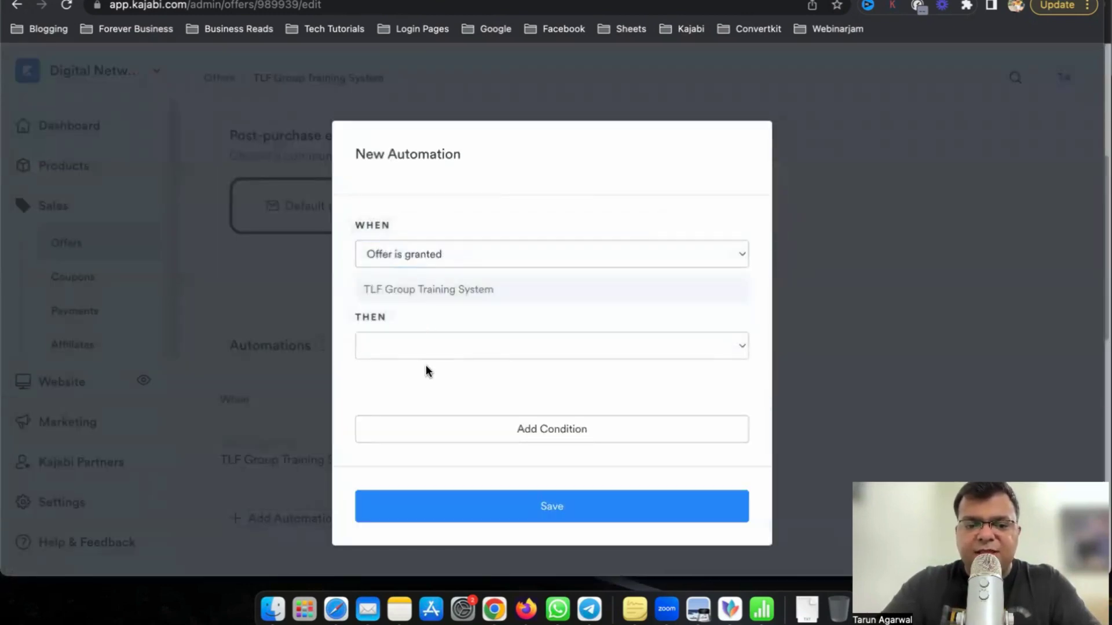
{"action": "left_click", "coordinate": [436, 344]}
{"action": "left_click", "coordinate": [520, 386]}
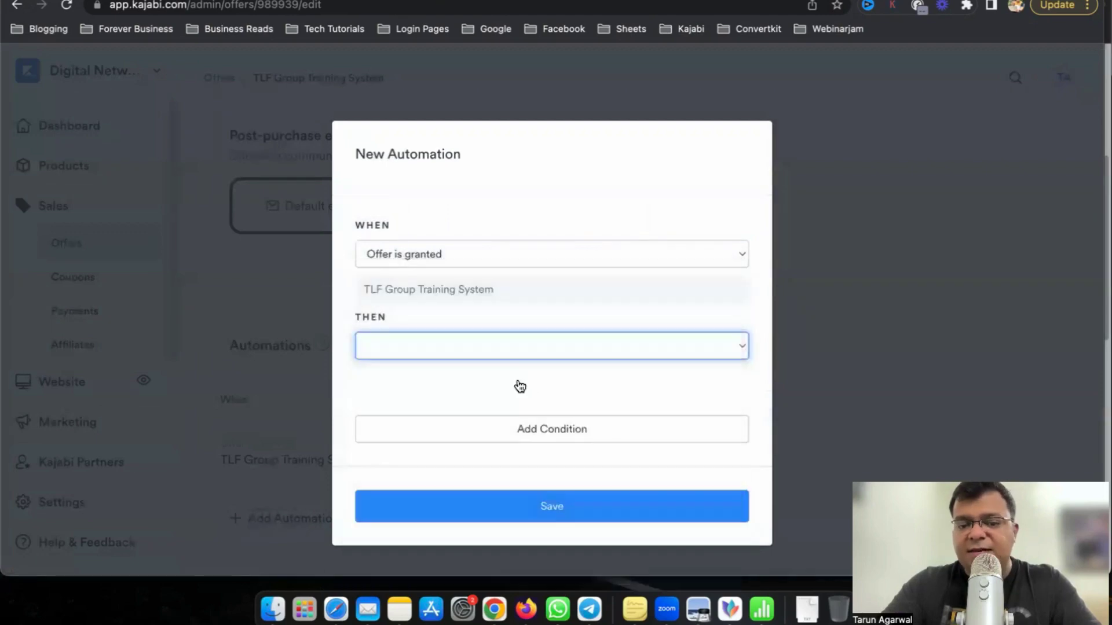
{"action": "left_click", "coordinate": [456, 390]}
{"action": "type", "text": "tlf"}
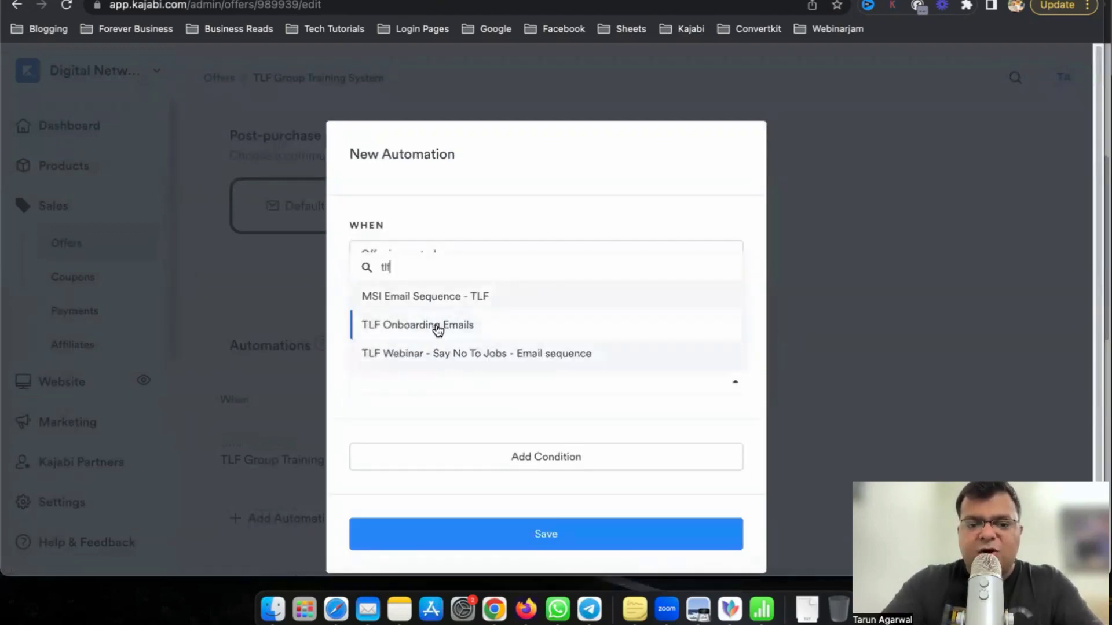
{"action": "left_click", "coordinate": [438, 327]}
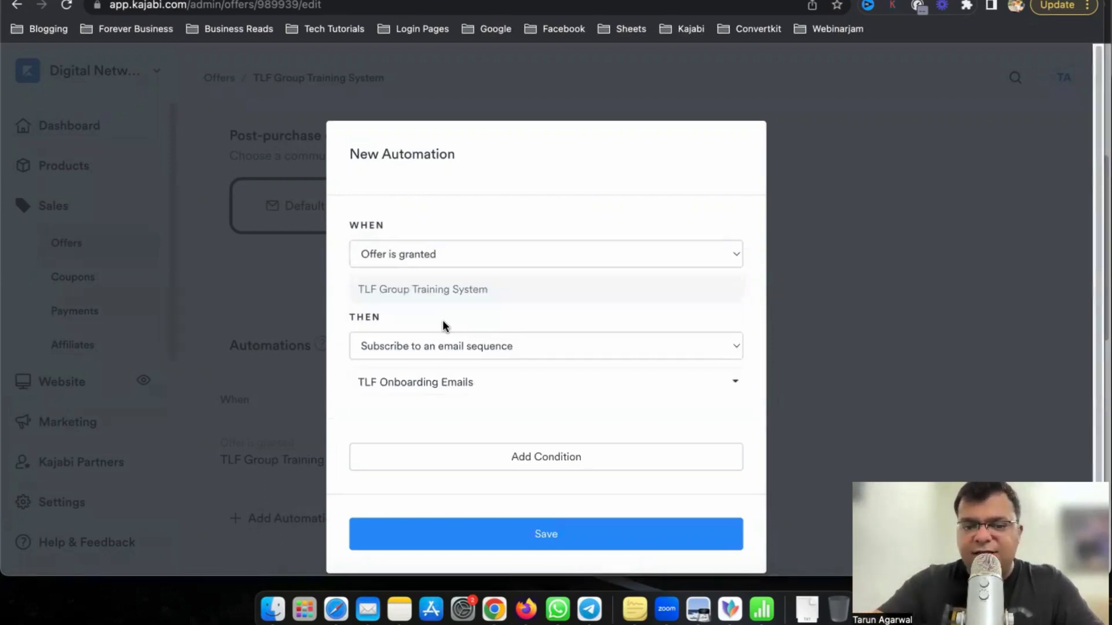
{"action": "left_click", "coordinate": [576, 536]}
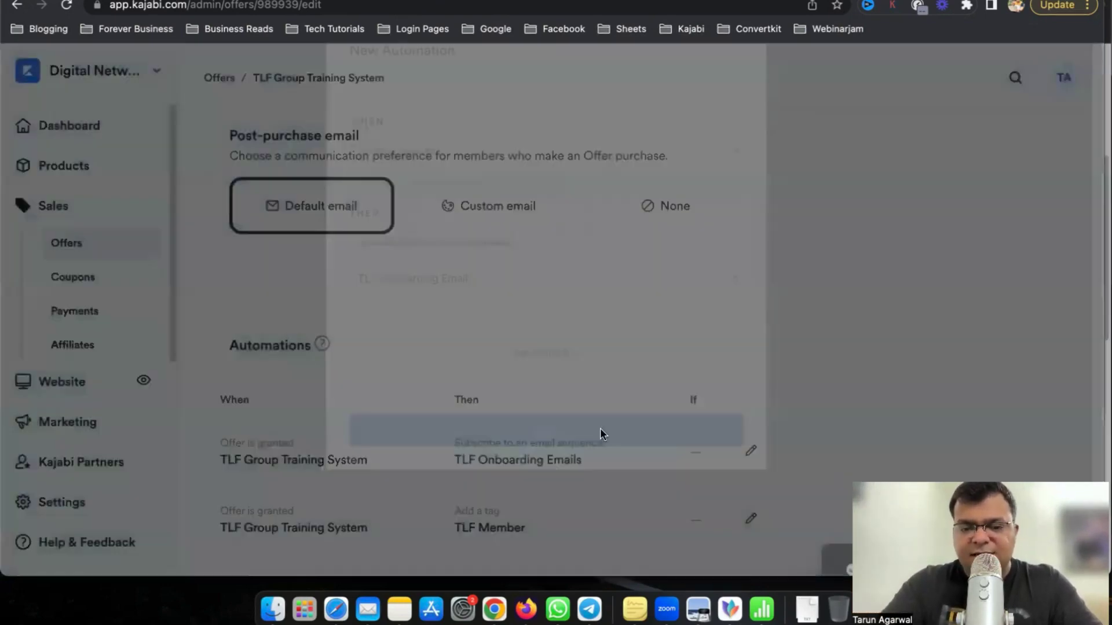
Save the TLF Group Training System offer and return to the checklist's step about adding people.
{"action": "scroll", "coordinate": [335, 397], "scroll_direction": "down", "scroll_amount": 2}
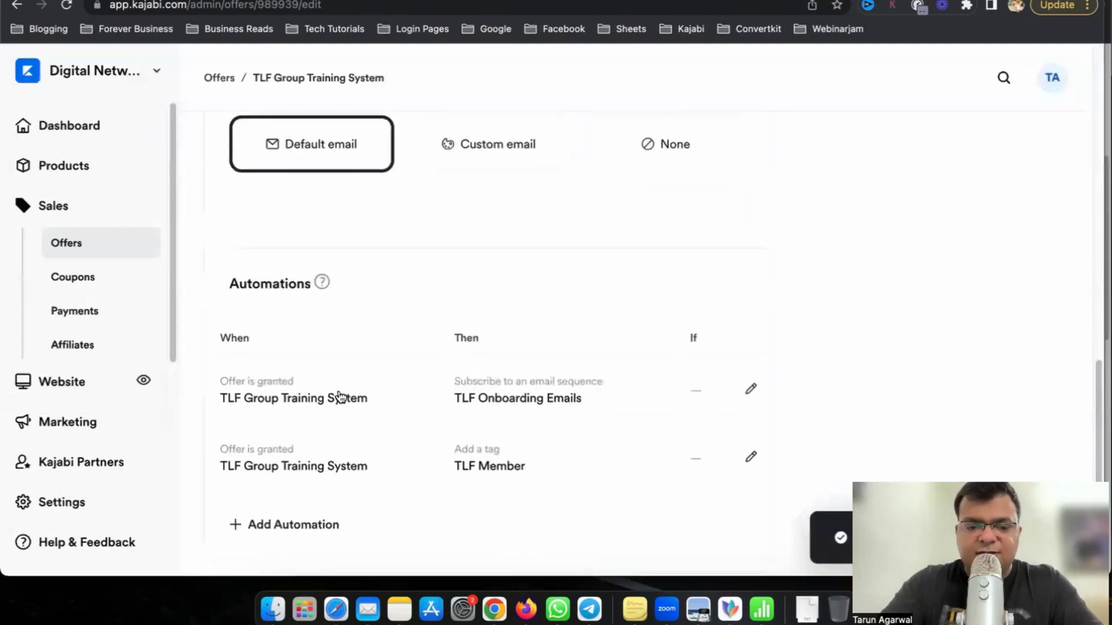
{"action": "scroll", "coordinate": [461, 476], "scroll_direction": "up", "scroll_amount": 10}
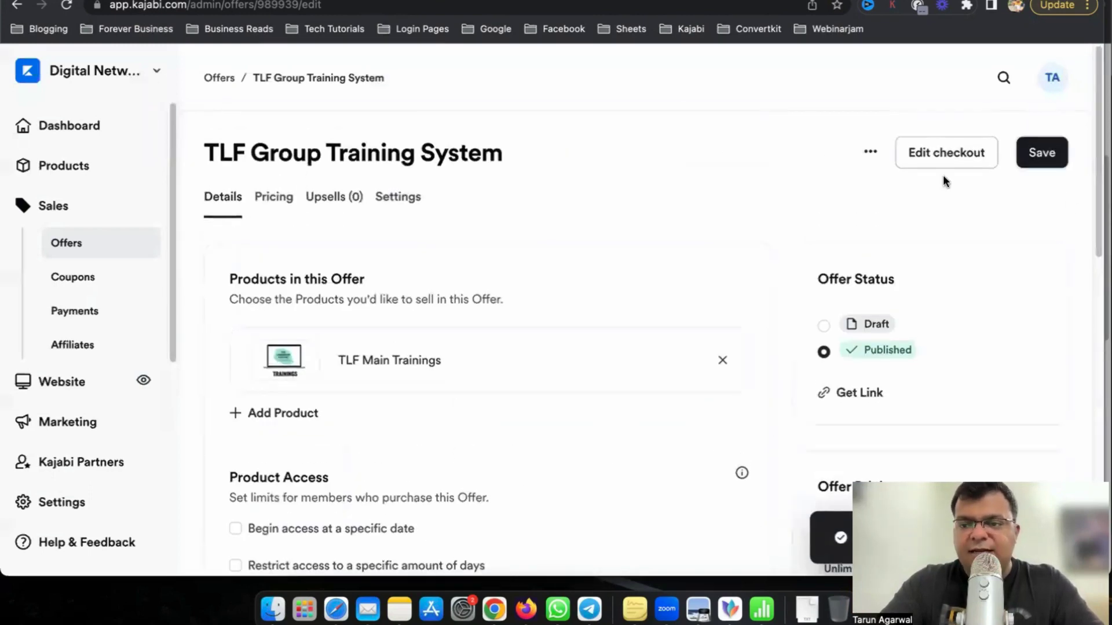
{"action": "left_click", "coordinate": [1041, 152]}
{"action": "left_click_drag", "start_coordinate": [205, 153], "coordinate": [384, 153]}
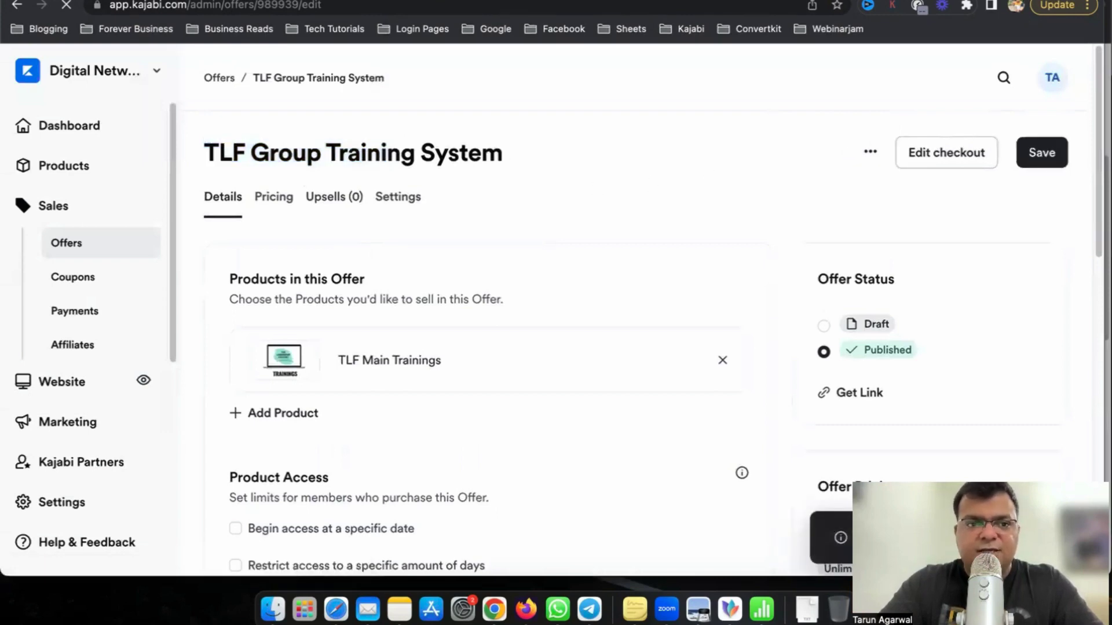
{"action": "key", "text": "ctrl+Tab"}
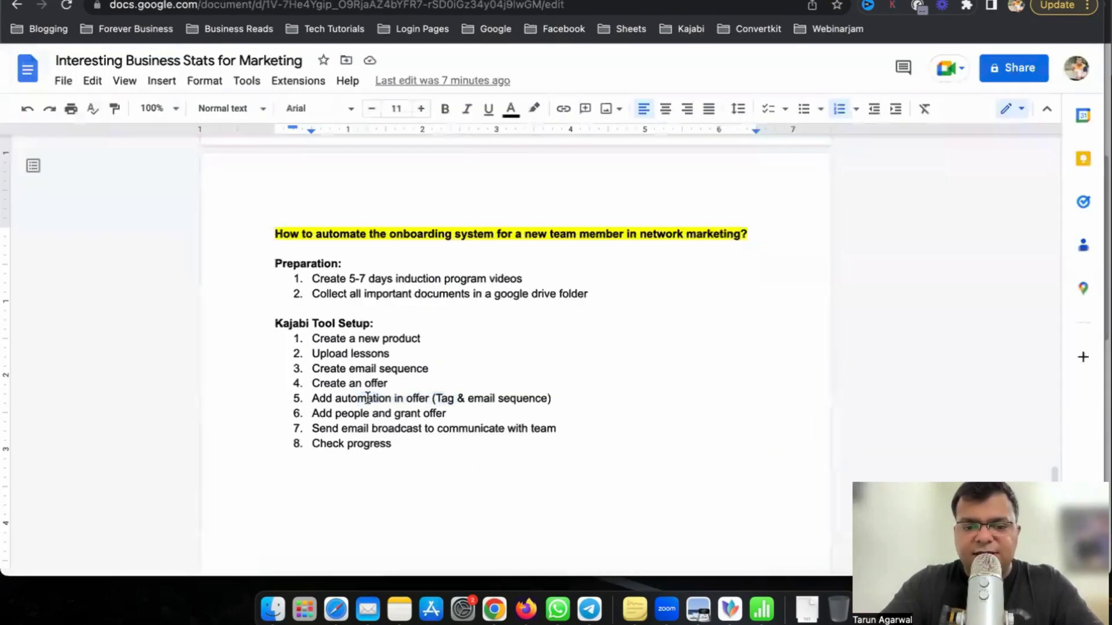
{"action": "left_click", "coordinate": [342, 415]}
Mark the granting-offer checklist step, then go to Contacts and briefly visit the CSV import screen.
{"action": "key", "text": "shift+End"}
{"action": "key", "text": "ctrl+Tab"}
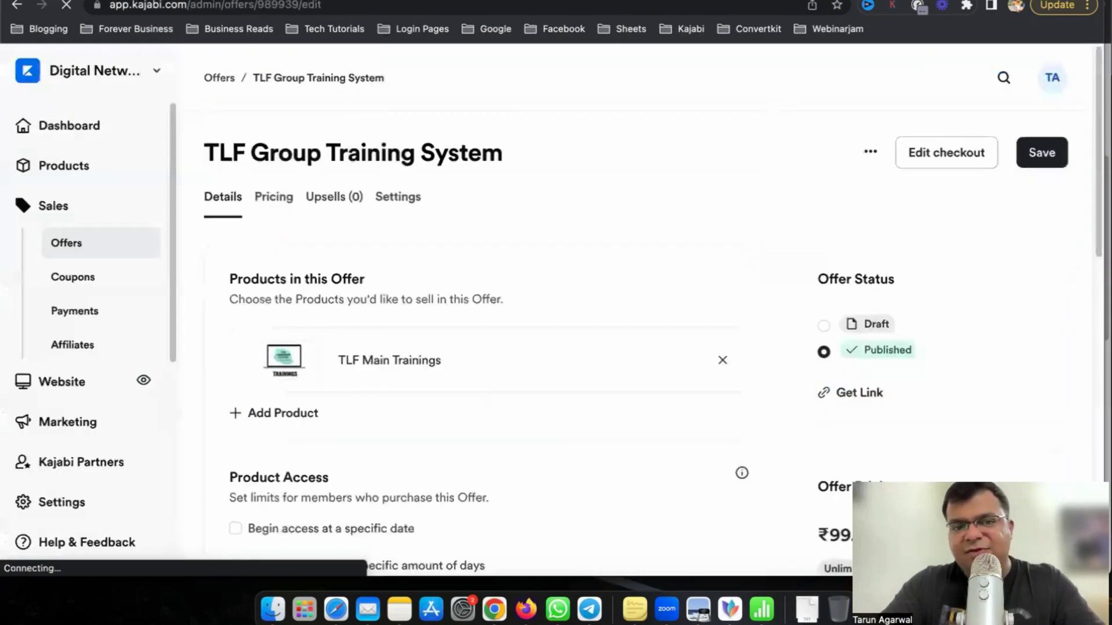
{"action": "left_click", "coordinate": [68, 376]}
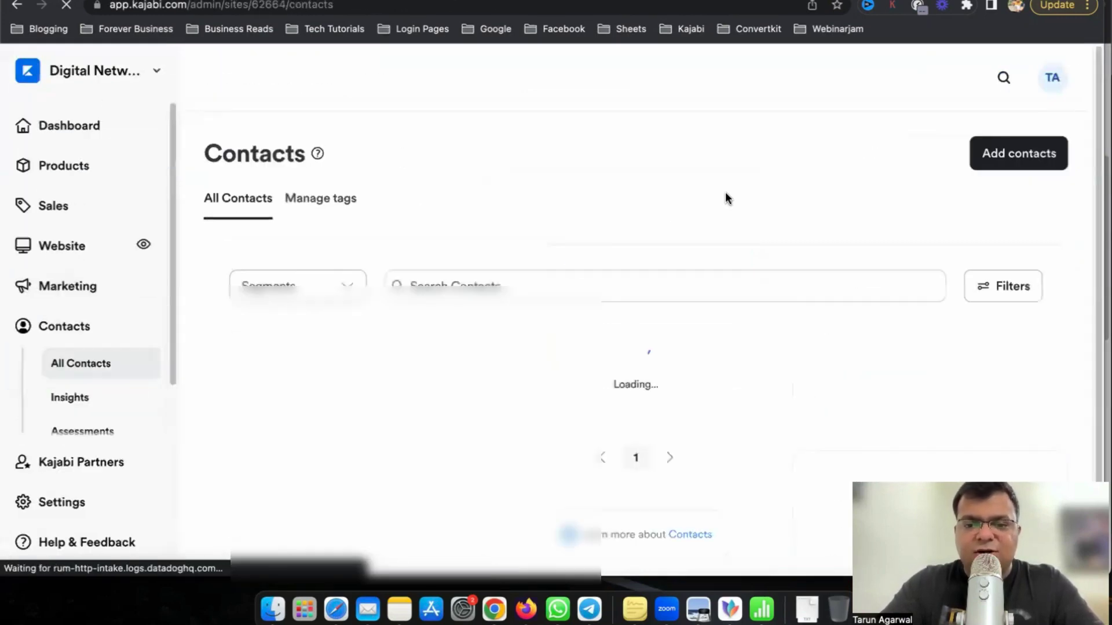
{"action": "left_click", "coordinate": [1046, 158]}
{"action": "left_click", "coordinate": [906, 201]}
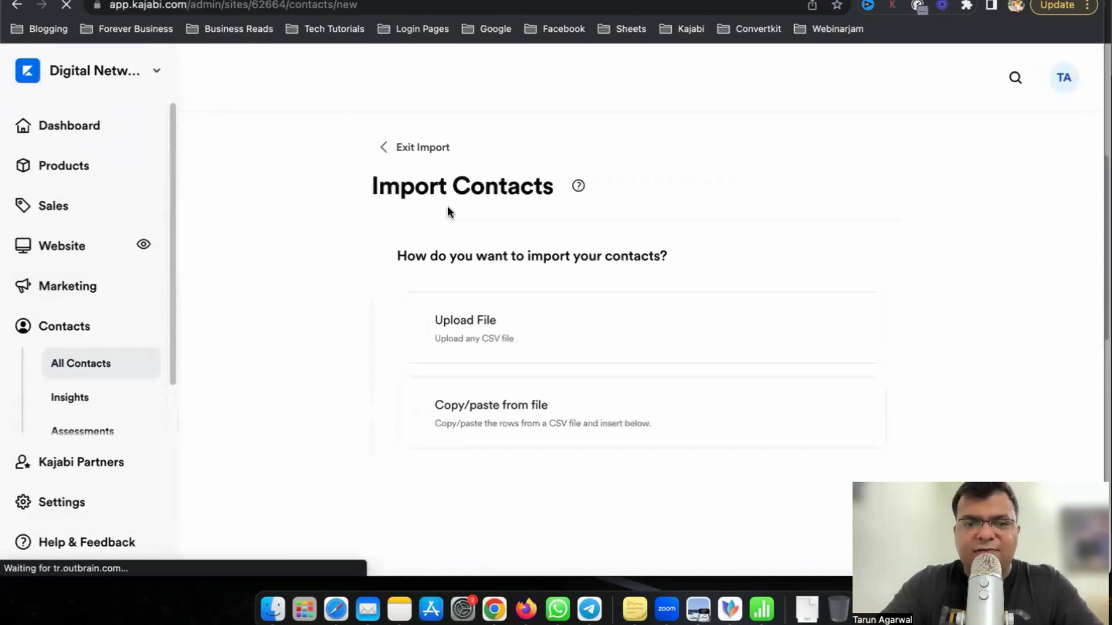
{"action": "left_click", "coordinate": [386, 149]}
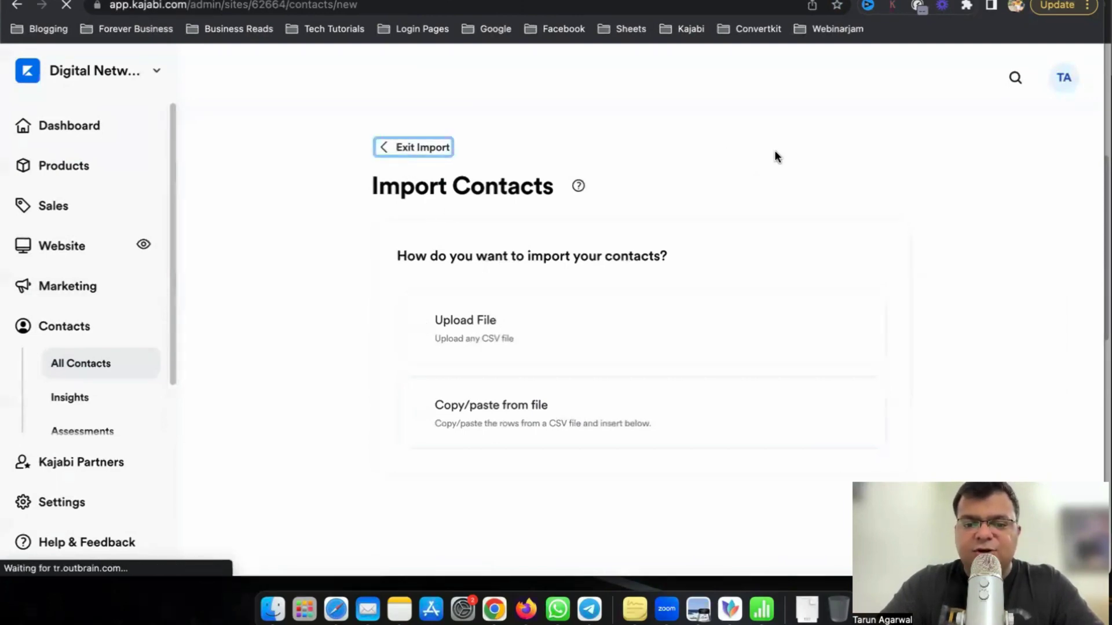
{"action": "left_click", "coordinate": [1029, 157]}
Start a single new contact, entering the person's first name, last name and e-mail address.
{"action": "left_click", "coordinate": [938, 233]}
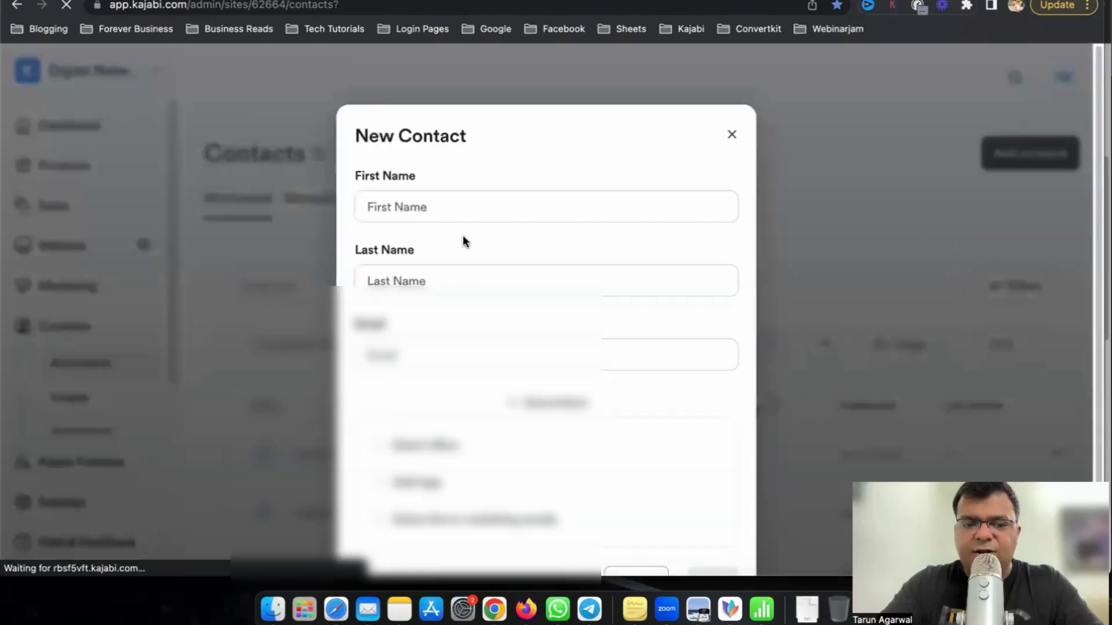
{"action": "left_click", "coordinate": [447, 206]}
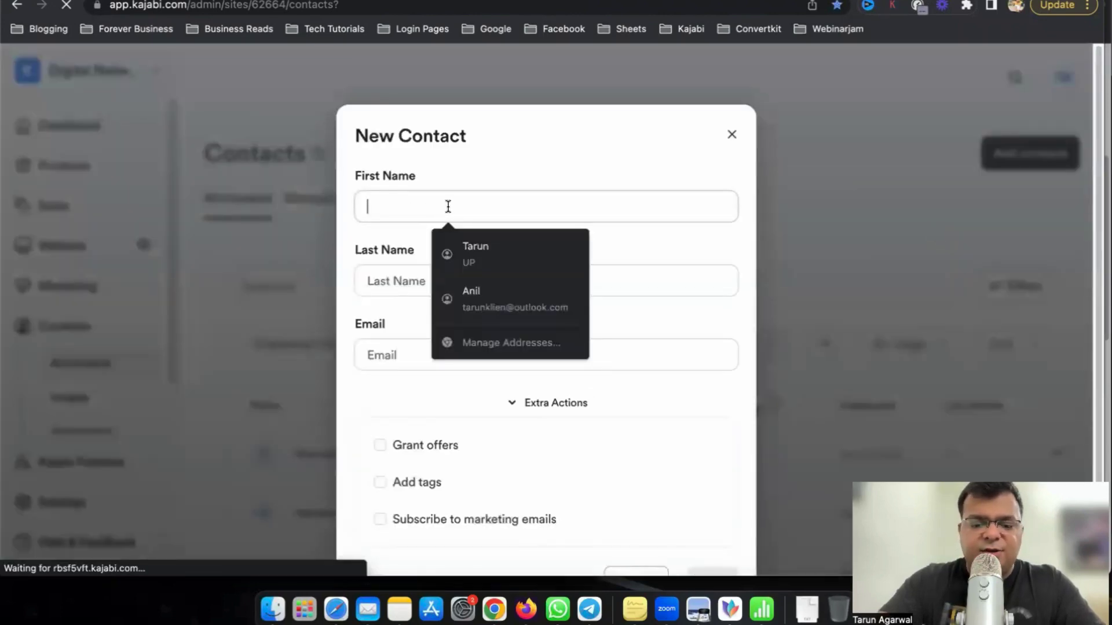
{"action": "key", "text": "Tab"}
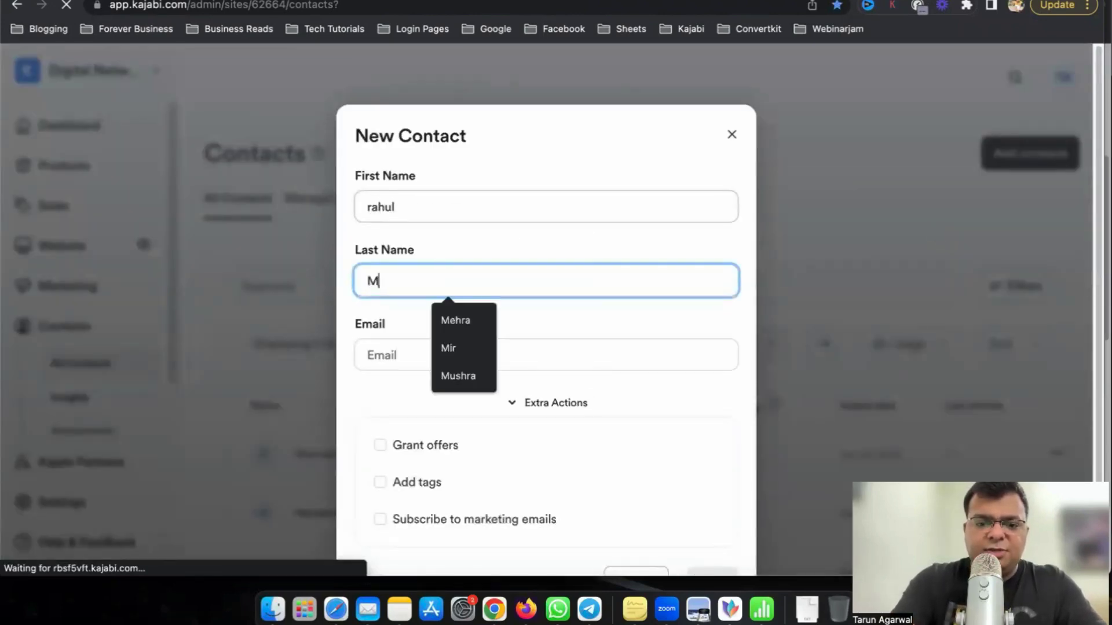
{"action": "key", "text": "Tab"}
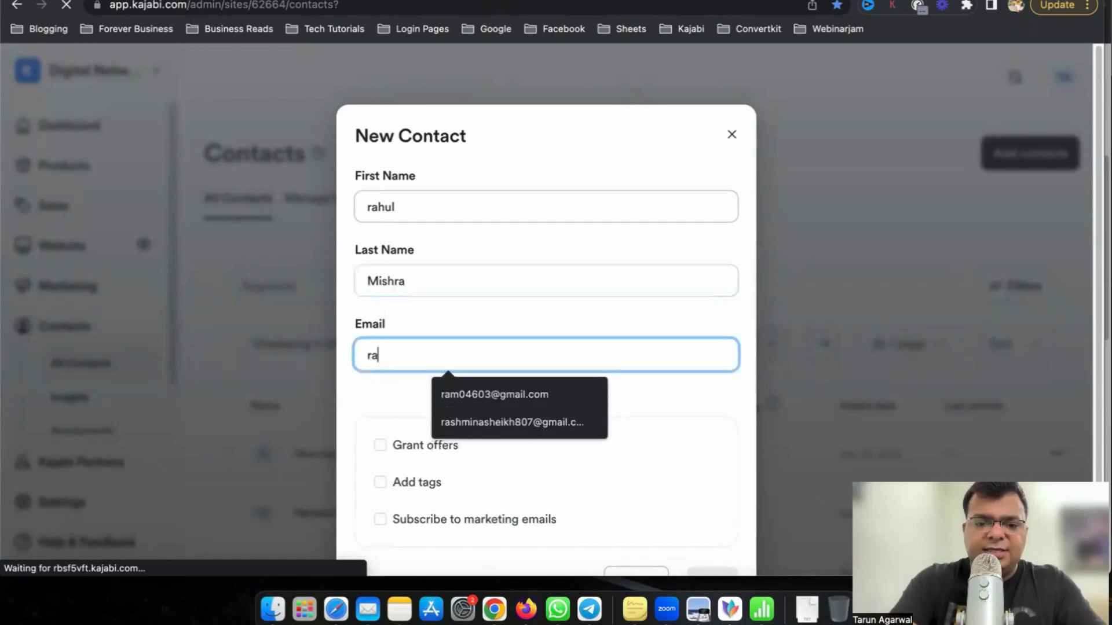
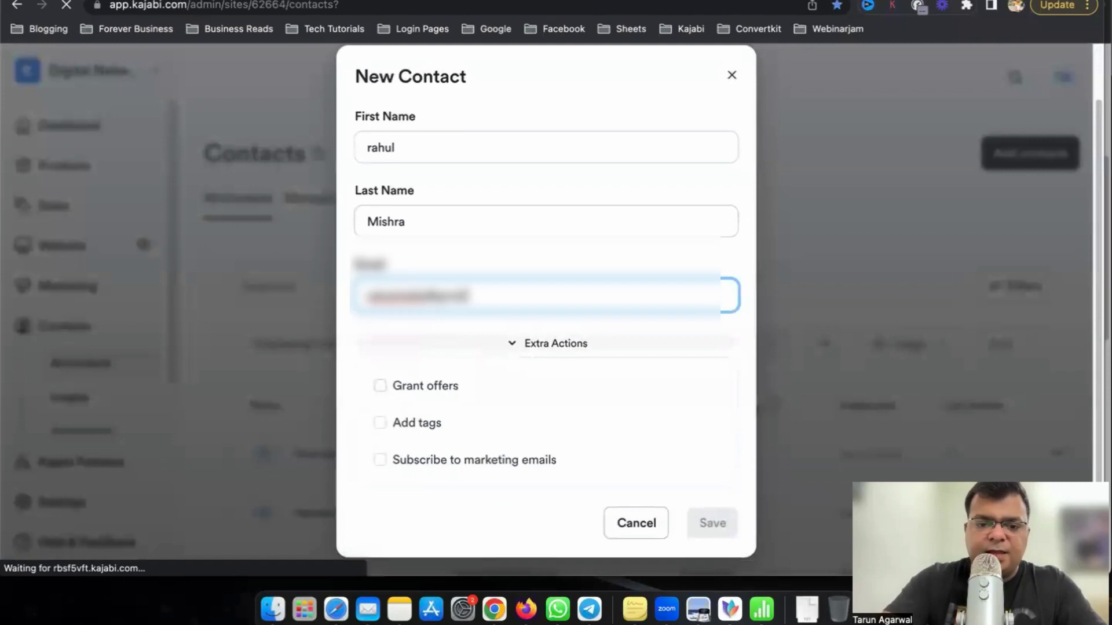
Grant the new contact the TLF Group Training System offer.
{"action": "left_click", "coordinate": [380, 386]}
{"action": "left_click", "coordinate": [417, 419]}
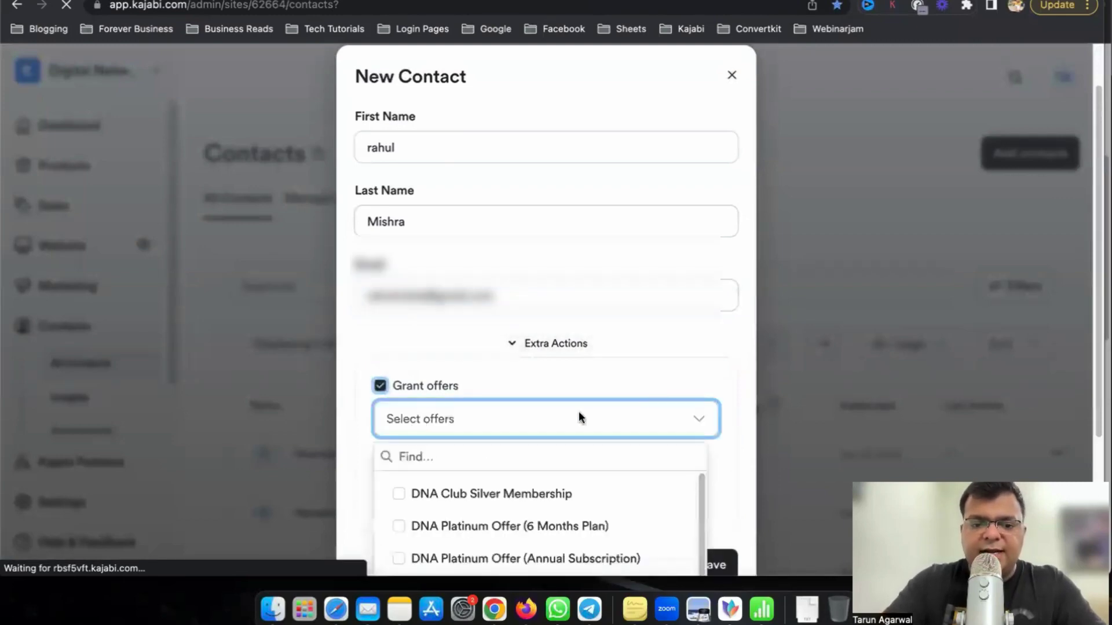
{"action": "type", "text": "tlf"}
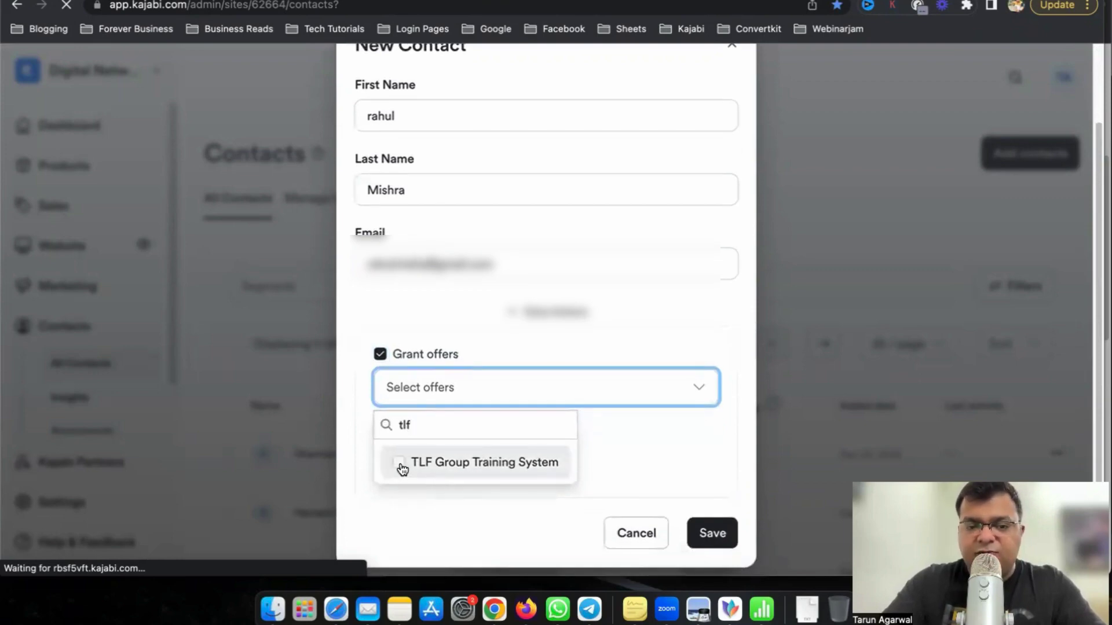
{"action": "left_click", "coordinate": [400, 464]}
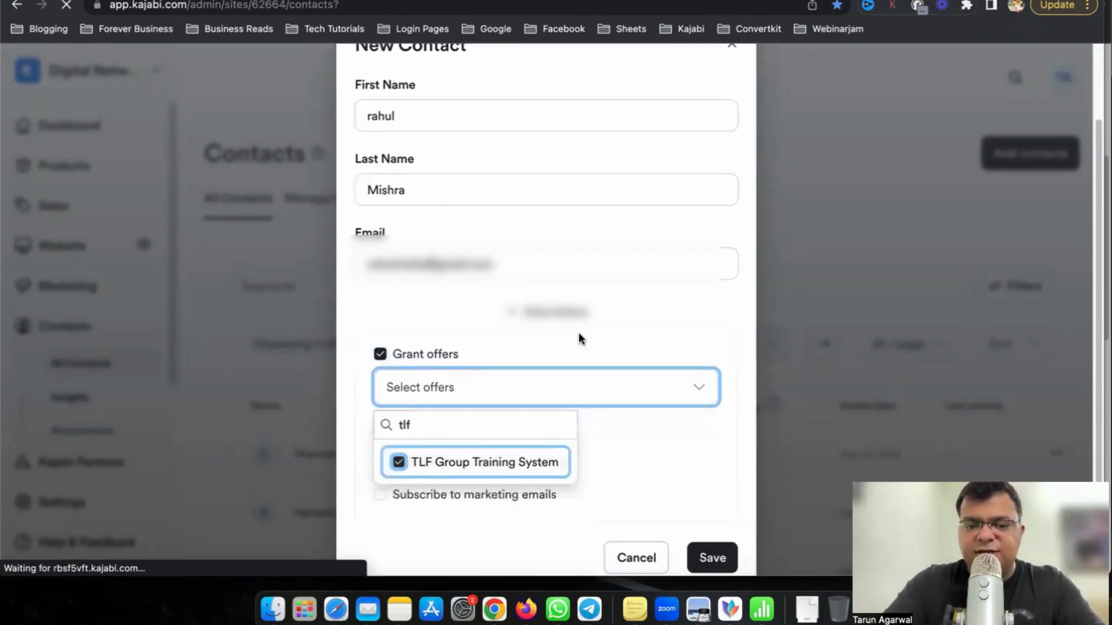
{"action": "left_click", "coordinate": [718, 304]}
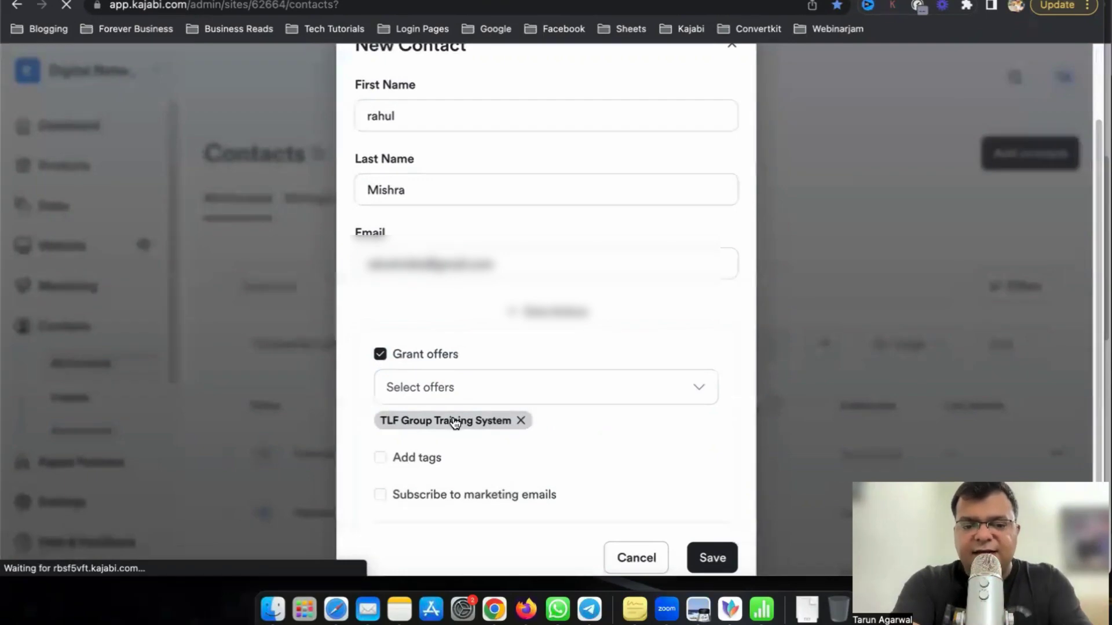
Leave tags off, subscribe the contact to marketing emails, and close the New Contact form.
{"action": "left_click", "coordinate": [382, 460]}
{"action": "left_click", "coordinate": [433, 497]}
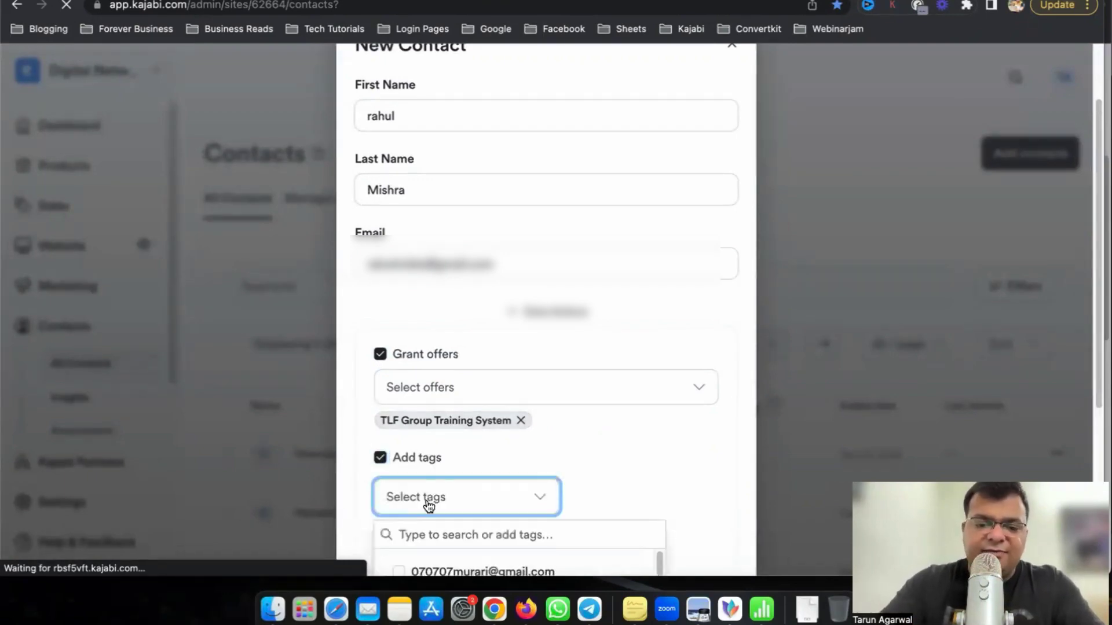
{"action": "left_click", "coordinate": [380, 461]}
{"action": "left_click", "coordinate": [381, 460]}
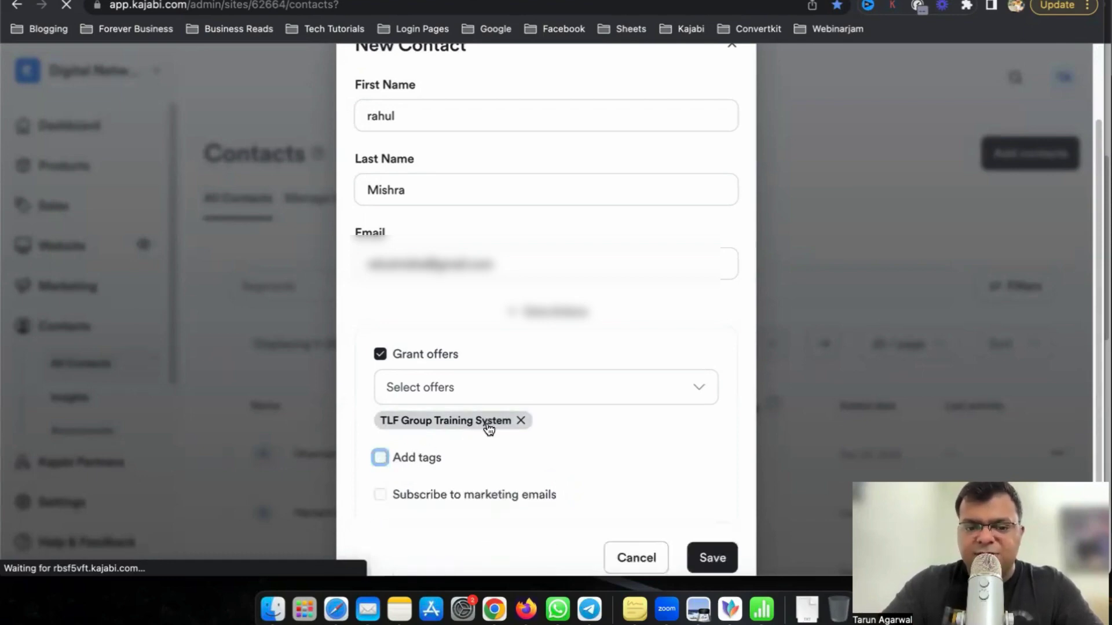
{"action": "scroll", "coordinate": [463, 463], "scroll_direction": "down", "scroll_amount": 2}
{"action": "left_click", "coordinate": [380, 467]}
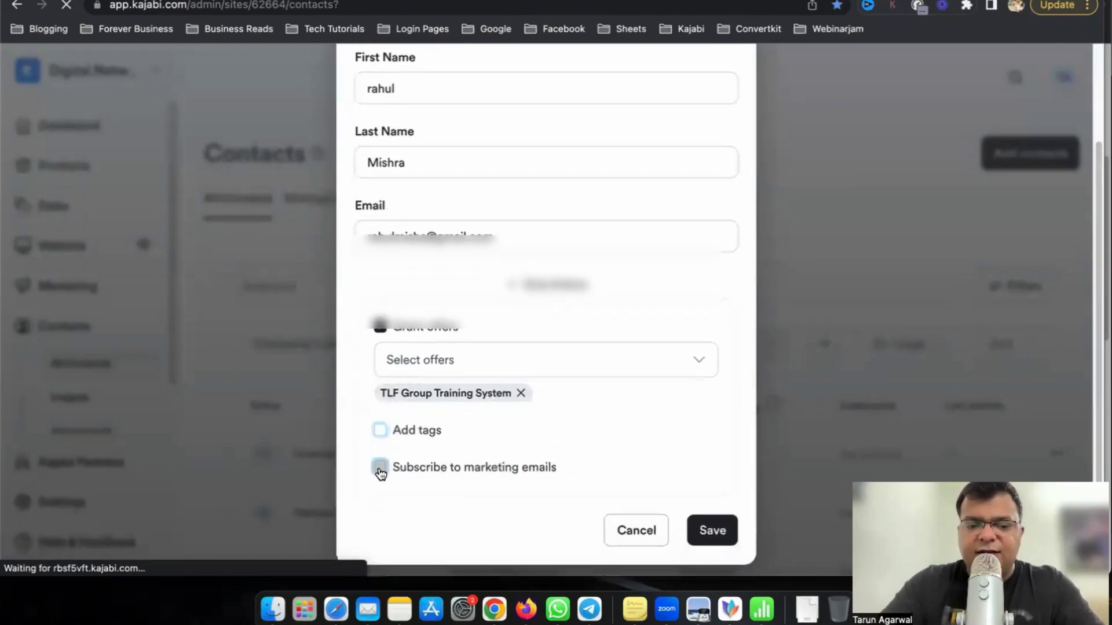
{"action": "scroll", "coordinate": [512, 481], "scroll_direction": "up", "scroll_amount": 4}
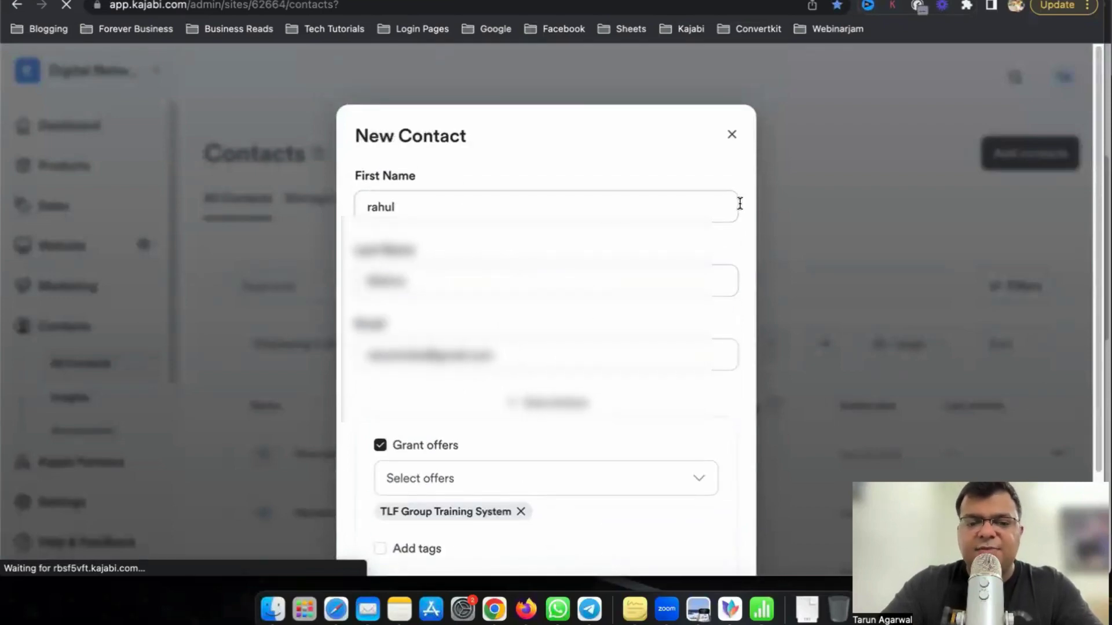
{"action": "scroll", "coordinate": [660, 331], "scroll_direction": "down", "scroll_amount": 1}
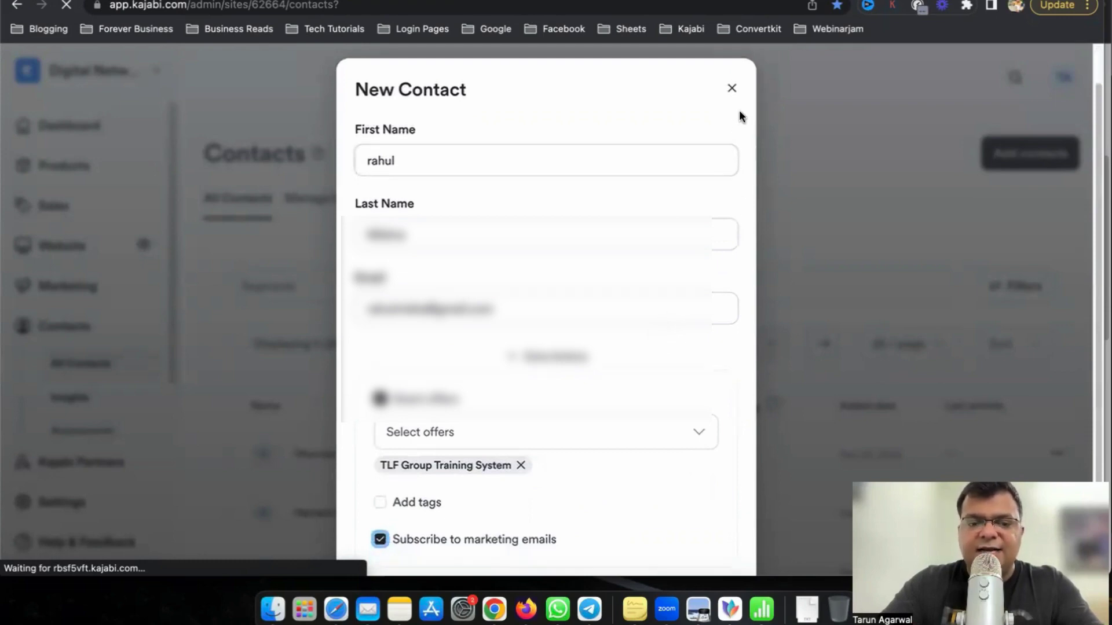
{"action": "left_click", "coordinate": [731, 88]}
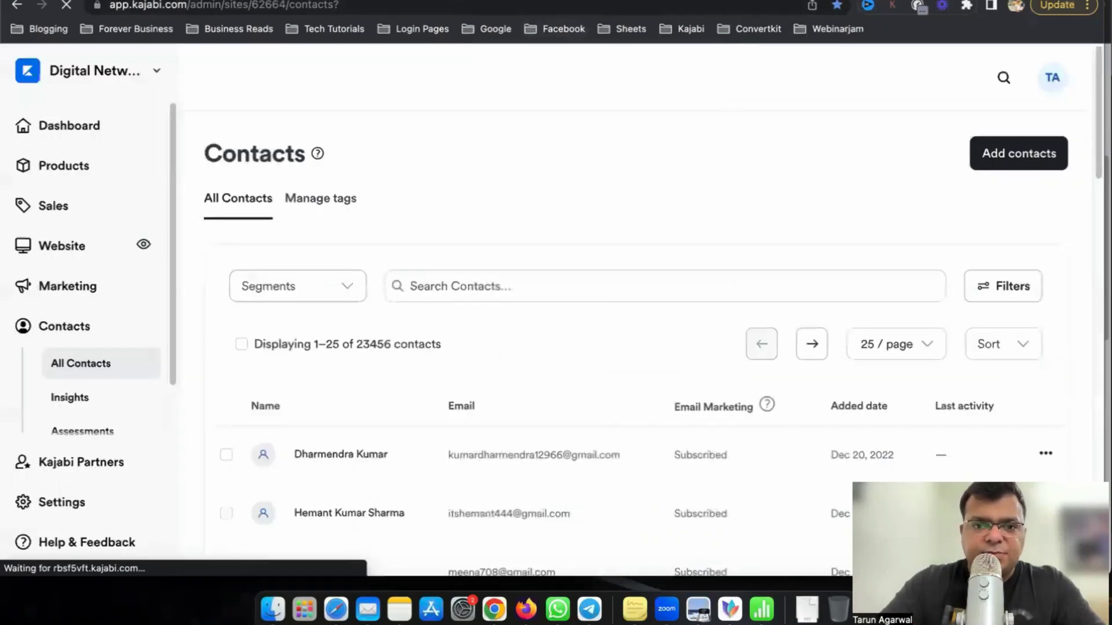
{"action": "key", "text": "super+t"}
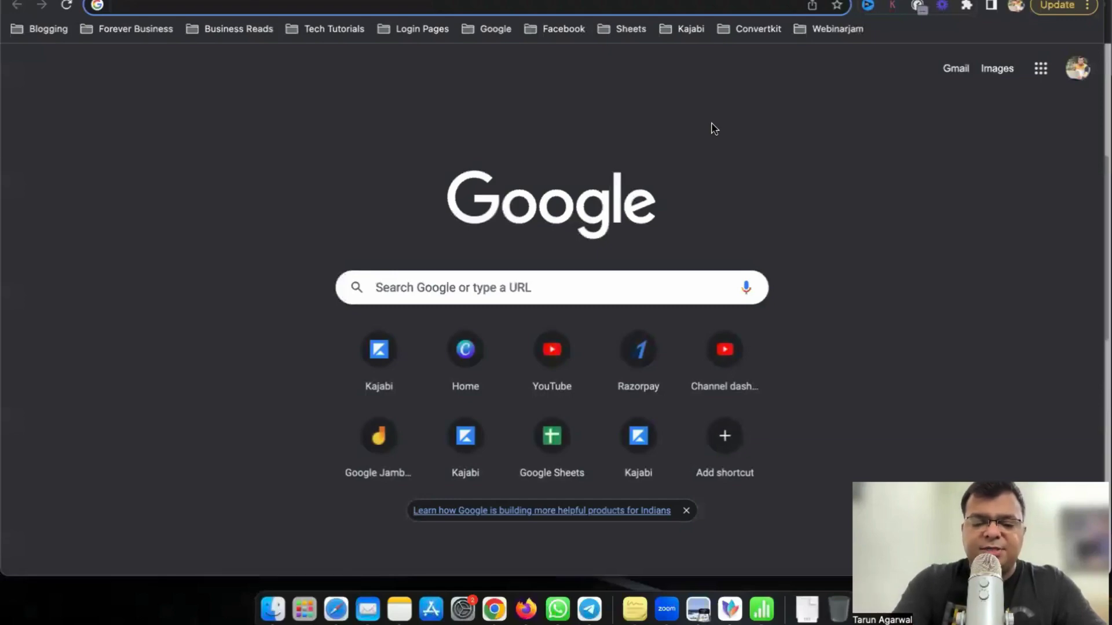
{"action": "type", "text": "kajabi mobile app download"}
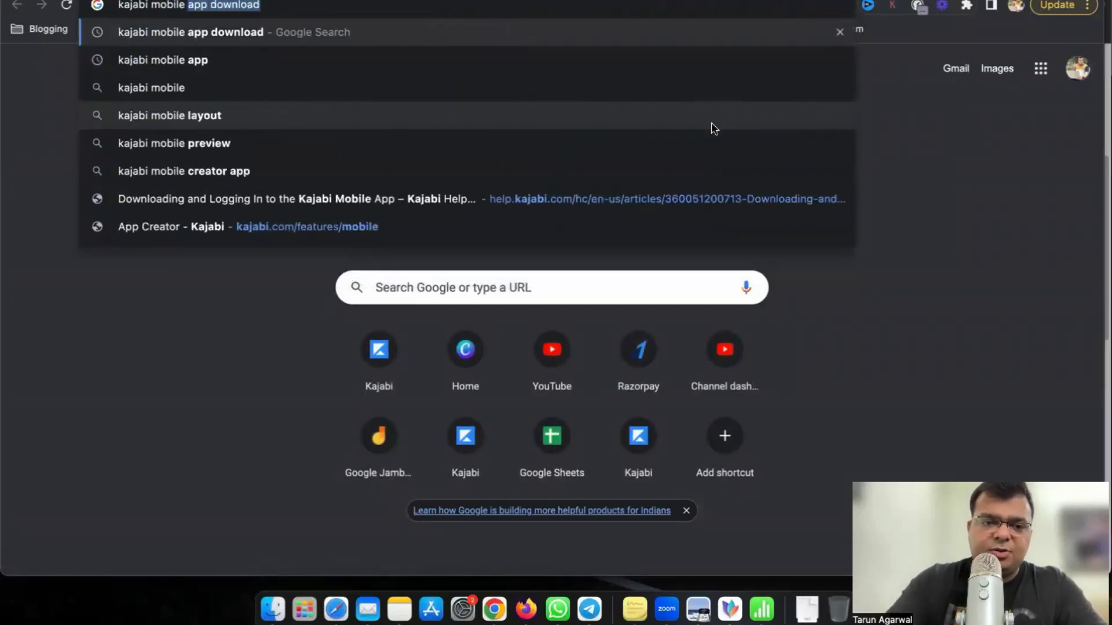
{"action": "key", "text": "Return"}
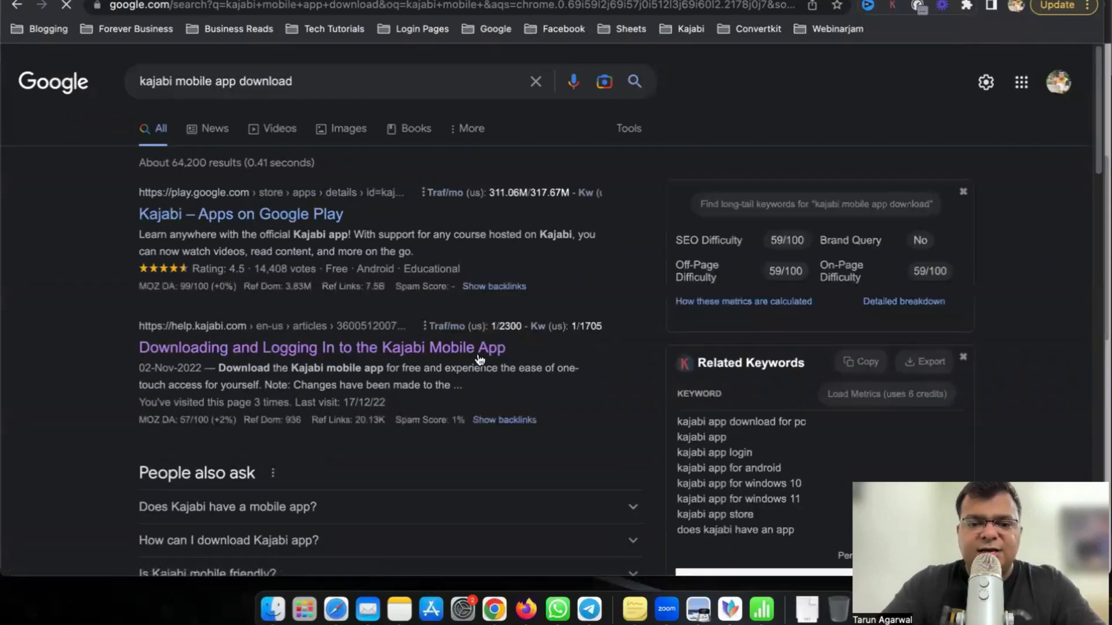
{"action": "left_click", "coordinate": [478, 346]}
{"action": "scroll", "coordinate": [801, 345], "scroll_direction": "down", "scroll_amount": 8}
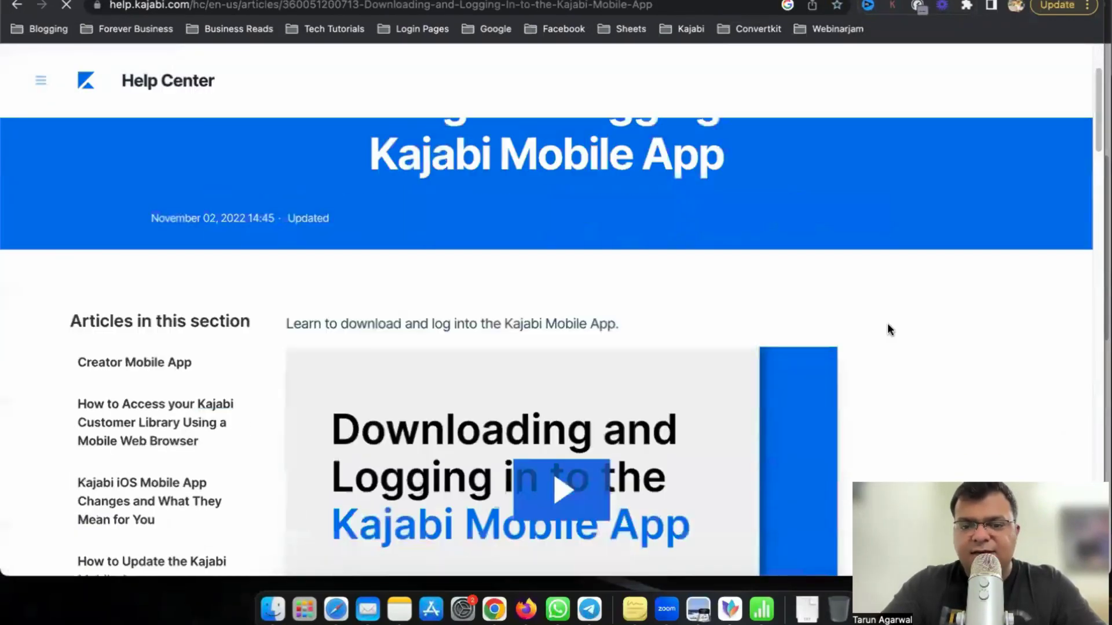
{"action": "scroll", "coordinate": [947, 330], "scroll_direction": "down", "scroll_amount": 5}
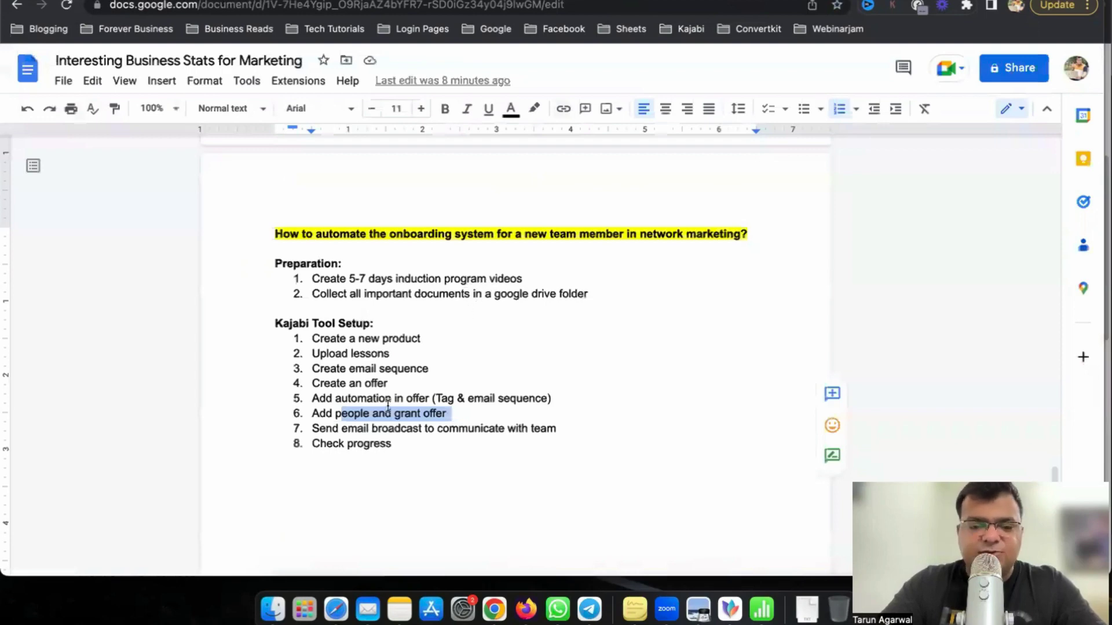
Highlight the 'Send email broadcast' and 'Check progress' checklist steps, then clear the highlight.
{"action": "left_click_drag", "start_coordinate": [322, 428], "coordinate": [443, 430]}
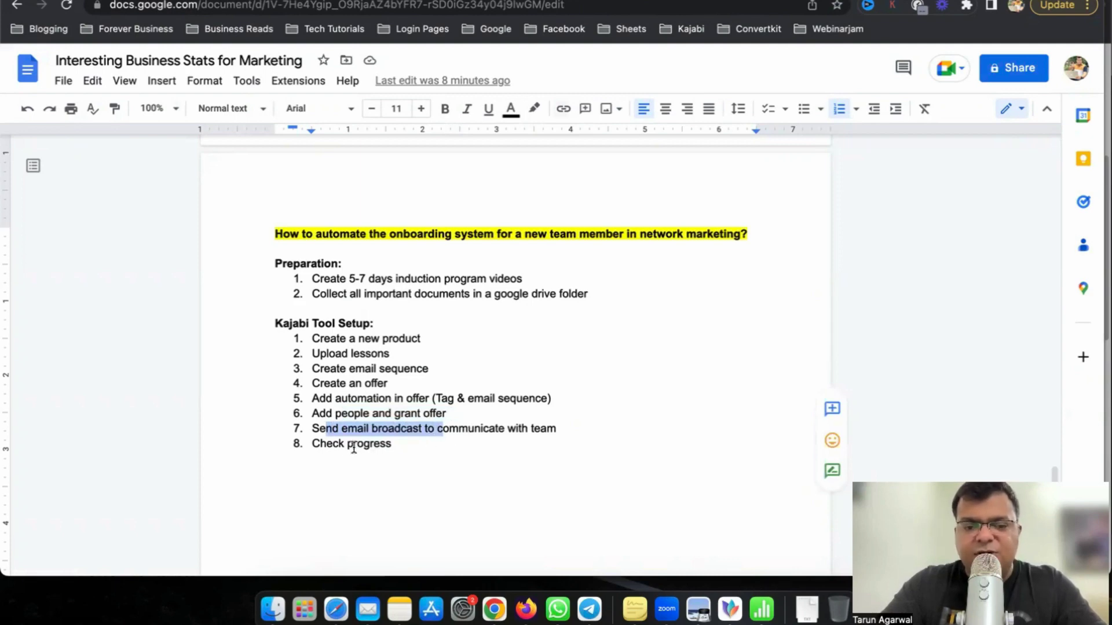
{"action": "left_click_drag", "start_coordinate": [339, 444], "coordinate": [405, 446]}
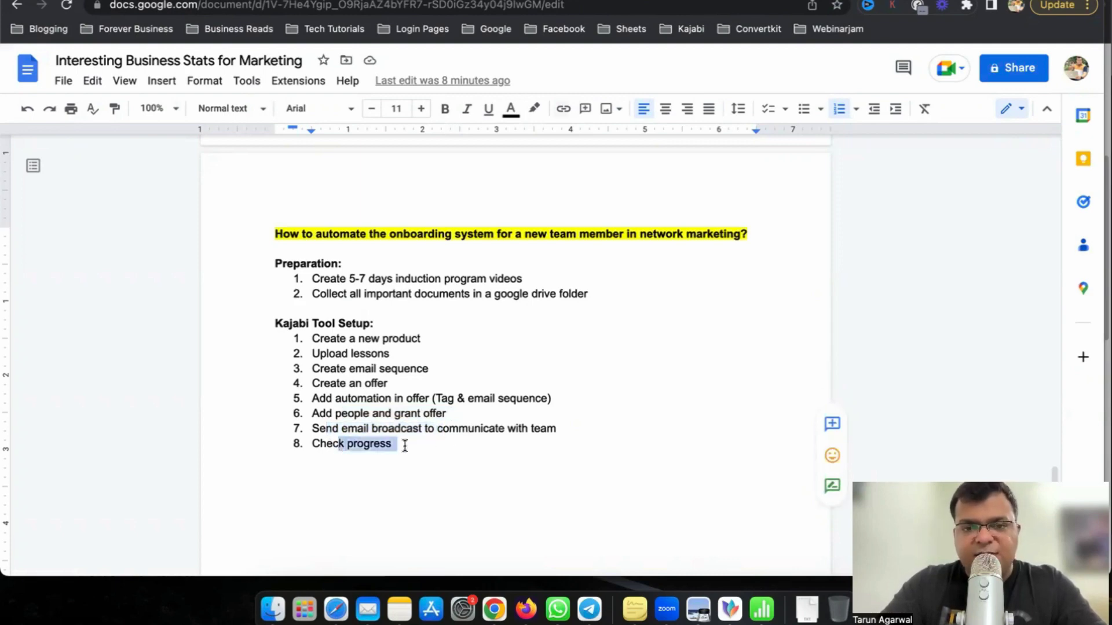
{"action": "left_click", "coordinate": [403, 446]}
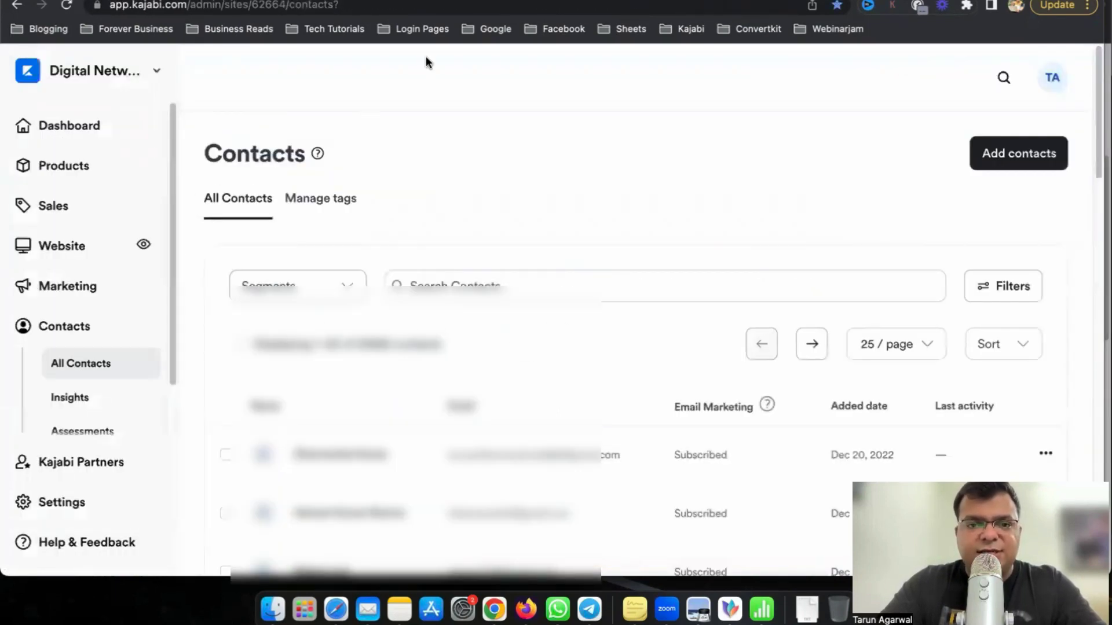
Open the TLF Stage 1 course from Products and view its student progress report.
{"action": "left_click", "coordinate": [690, 29]}
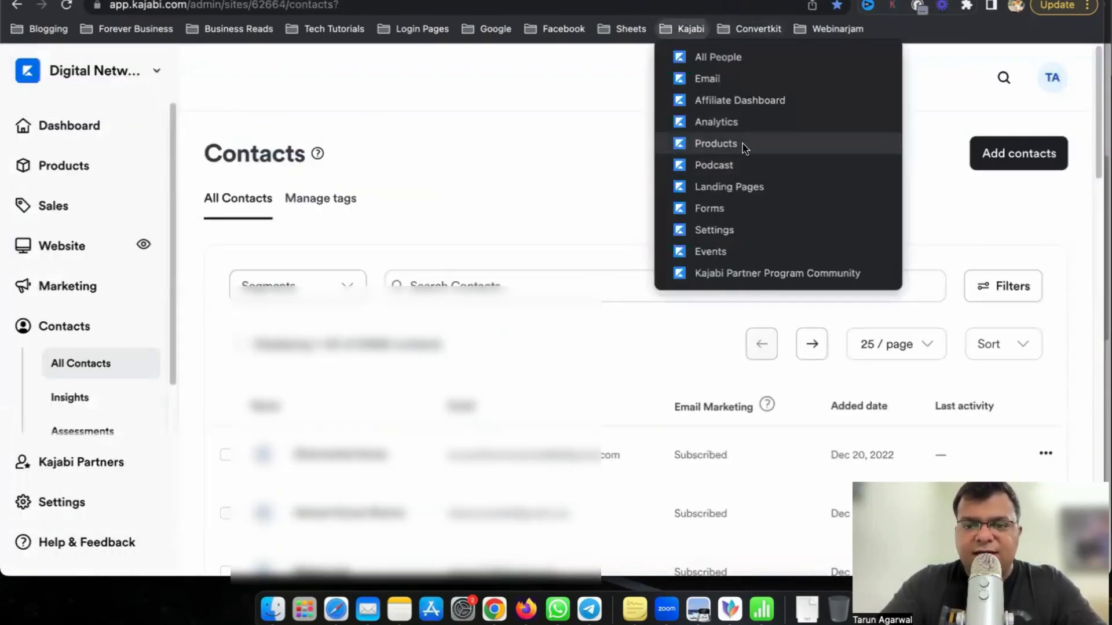
{"action": "left_click", "coordinate": [746, 144]}
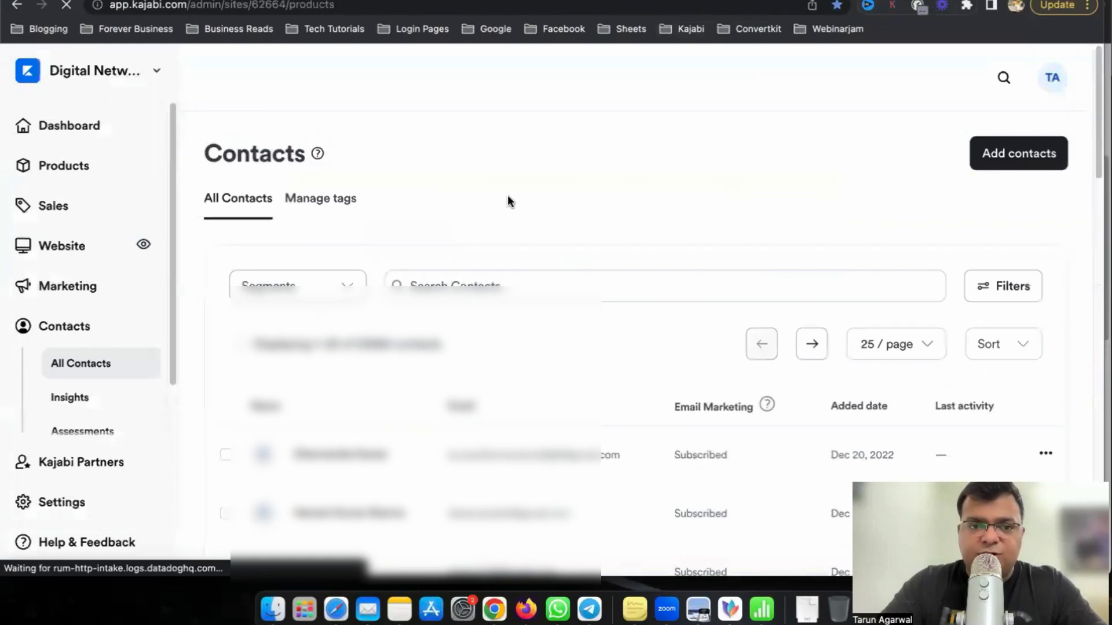
{"action": "scroll", "coordinate": [488, 359], "scroll_direction": "down", "scroll_amount": 10}
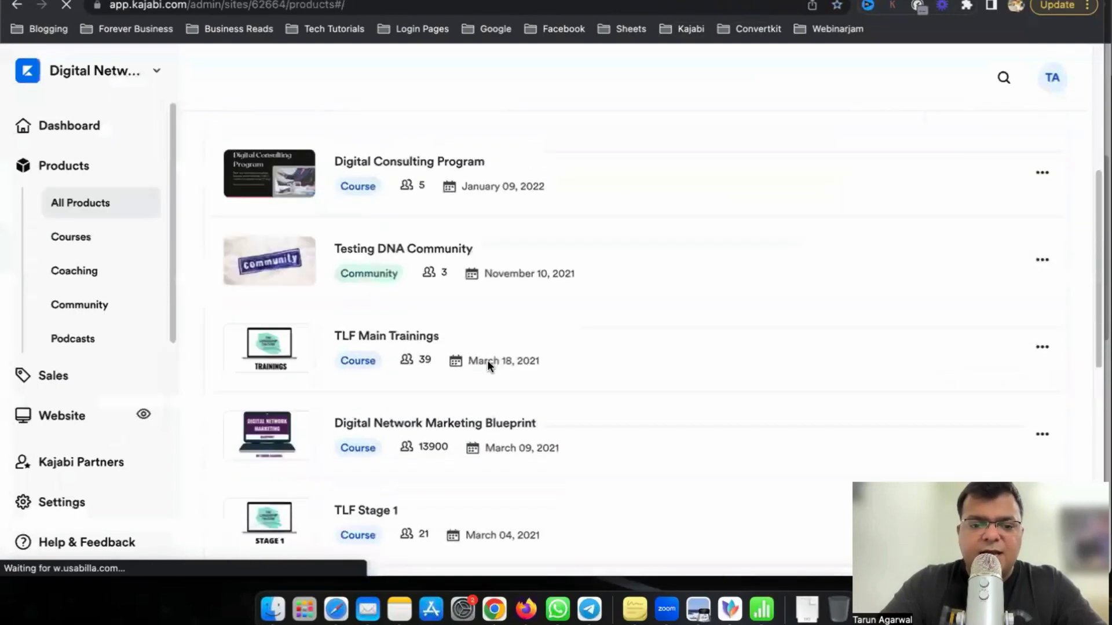
{"action": "scroll", "coordinate": [373, 229], "scroll_direction": "up", "scroll_amount": 1}
{"action": "left_click", "coordinate": [374, 229]}
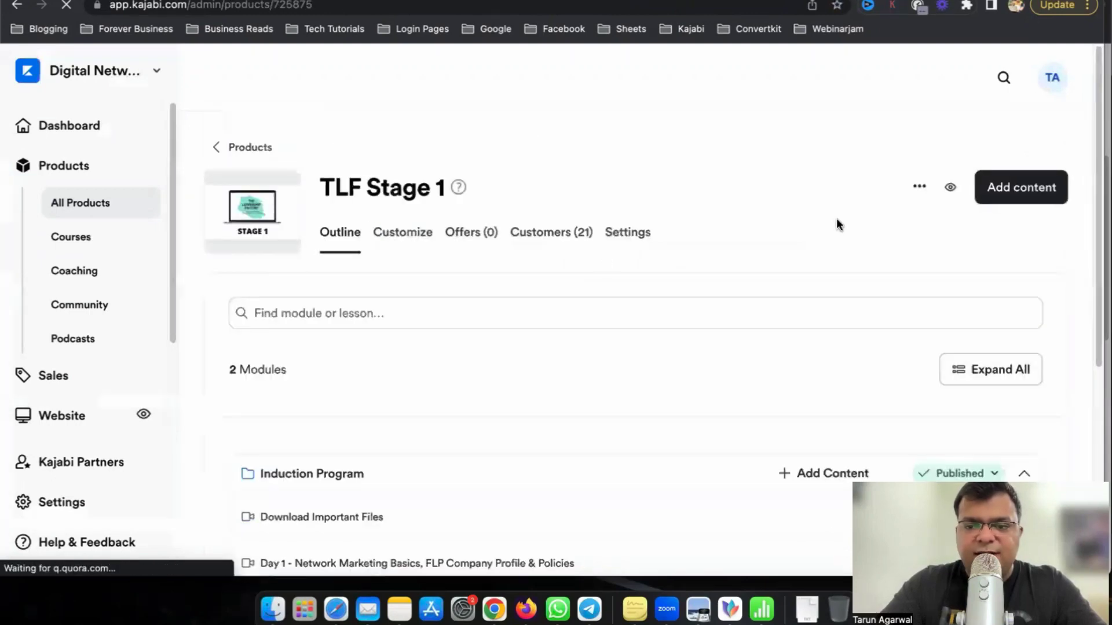
{"action": "left_click", "coordinate": [920, 186]}
{"action": "left_click", "coordinate": [805, 288]}
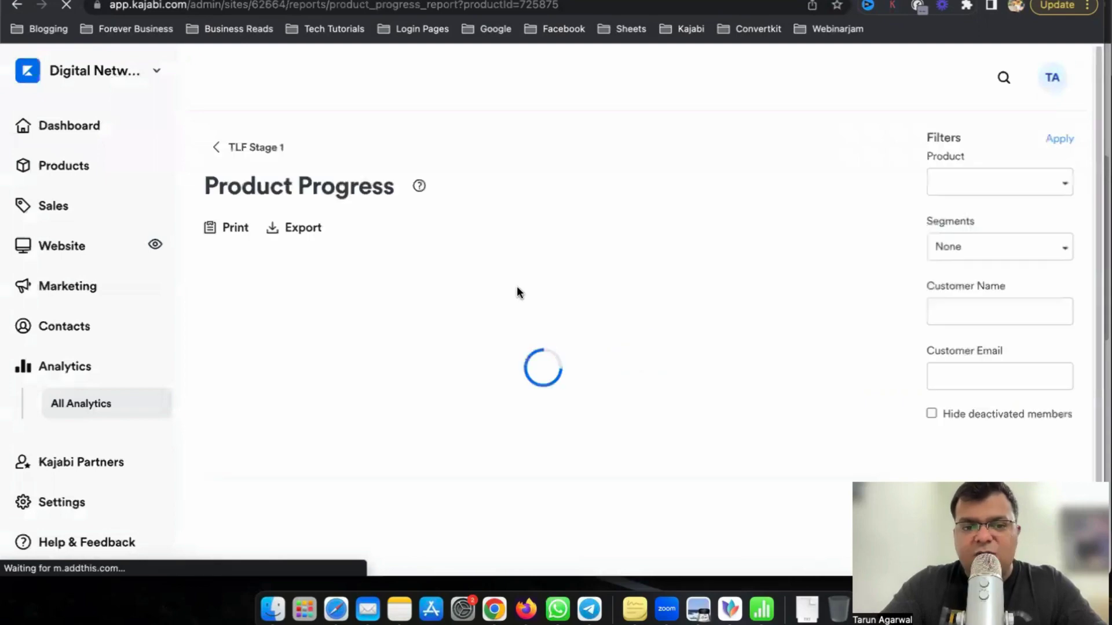
Sort students by logins, then by product progress, and open the top student's lesson completion details.
{"action": "scroll", "coordinate": [630, 363], "scroll_direction": "down", "scroll_amount": 5}
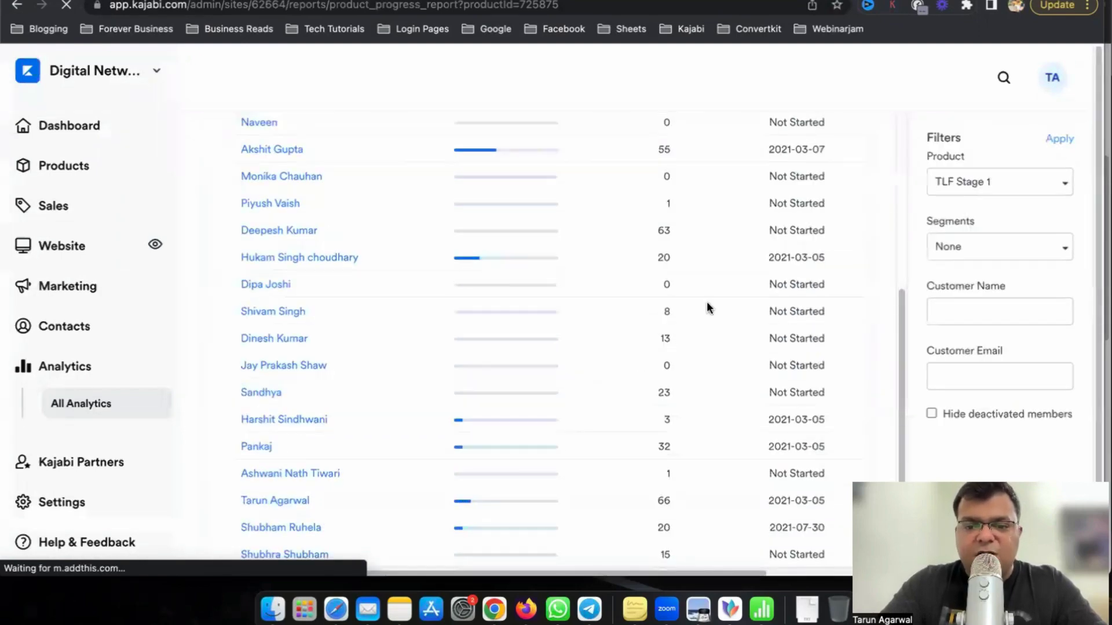
{"action": "scroll", "coordinate": [707, 308], "scroll_direction": "up", "scroll_amount": 5}
{"action": "left_click", "coordinate": [669, 284]}
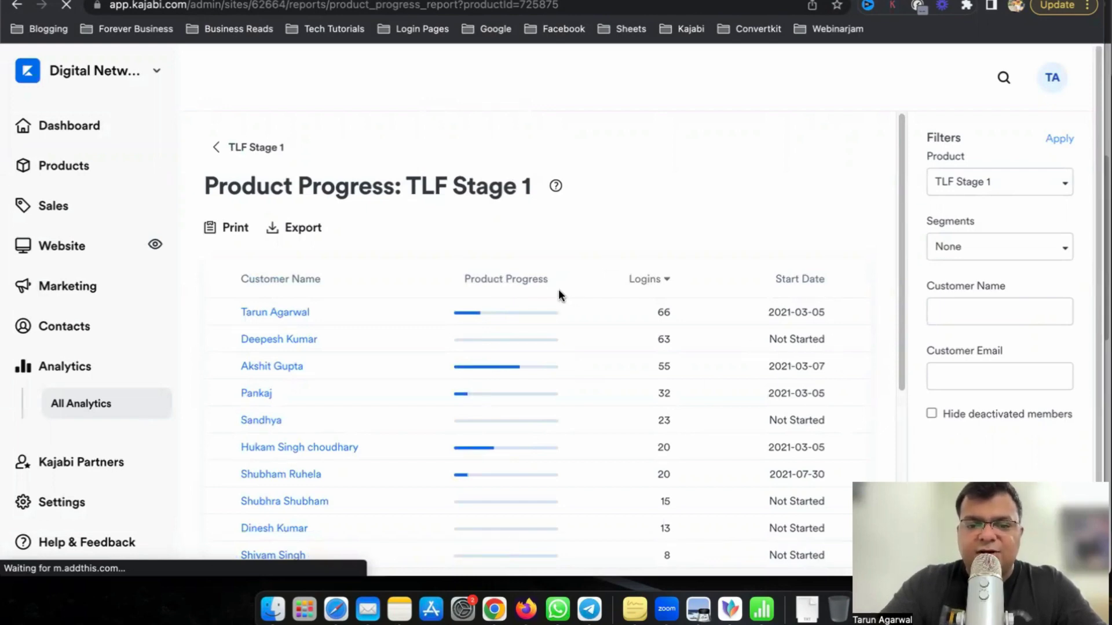
{"action": "left_click_drag", "start_coordinate": [776, 339], "coordinate": [840, 343]}
{"action": "left_click", "coordinate": [523, 278]}
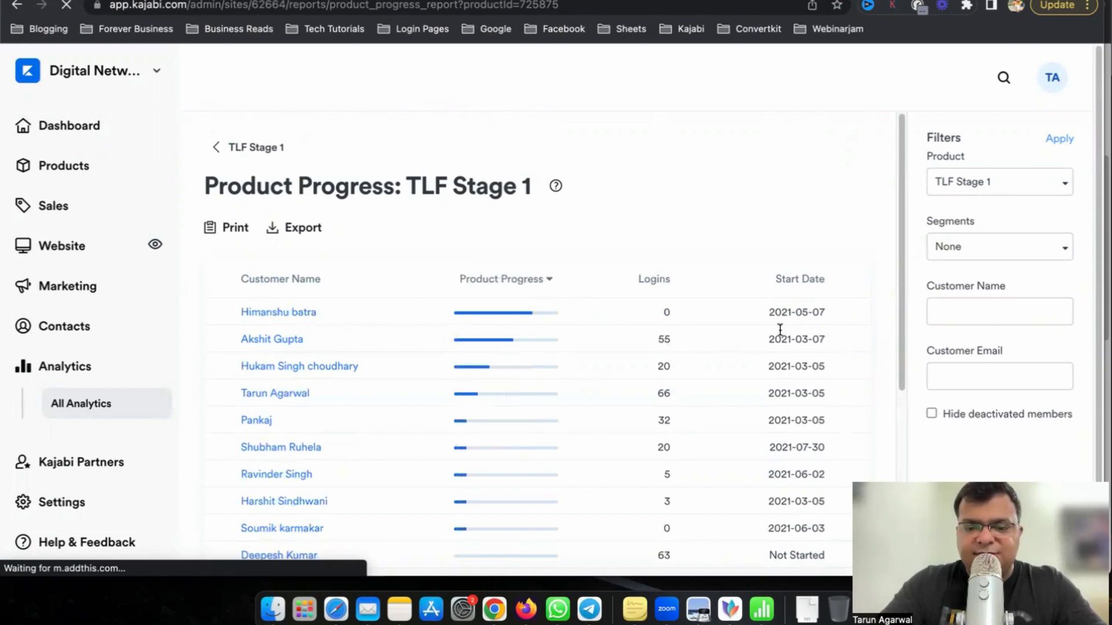
{"action": "scroll", "coordinate": [546, 383], "scroll_direction": "down", "scroll_amount": 5}
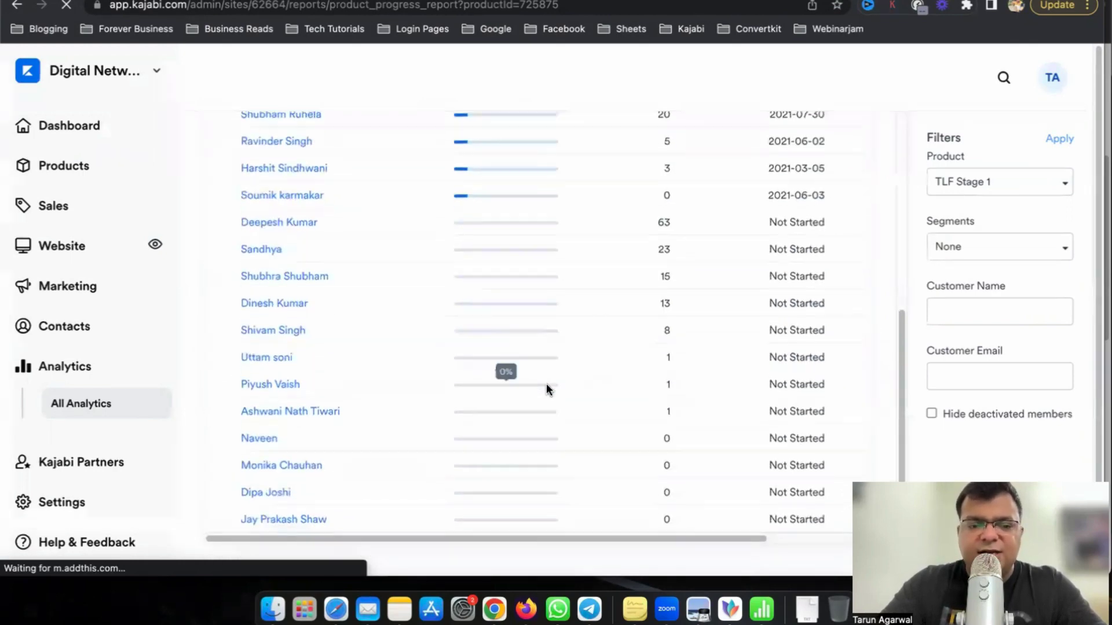
{"action": "scroll", "coordinate": [546, 383], "scroll_direction": "up", "scroll_amount": 5}
{"action": "left_click", "coordinate": [300, 317]}
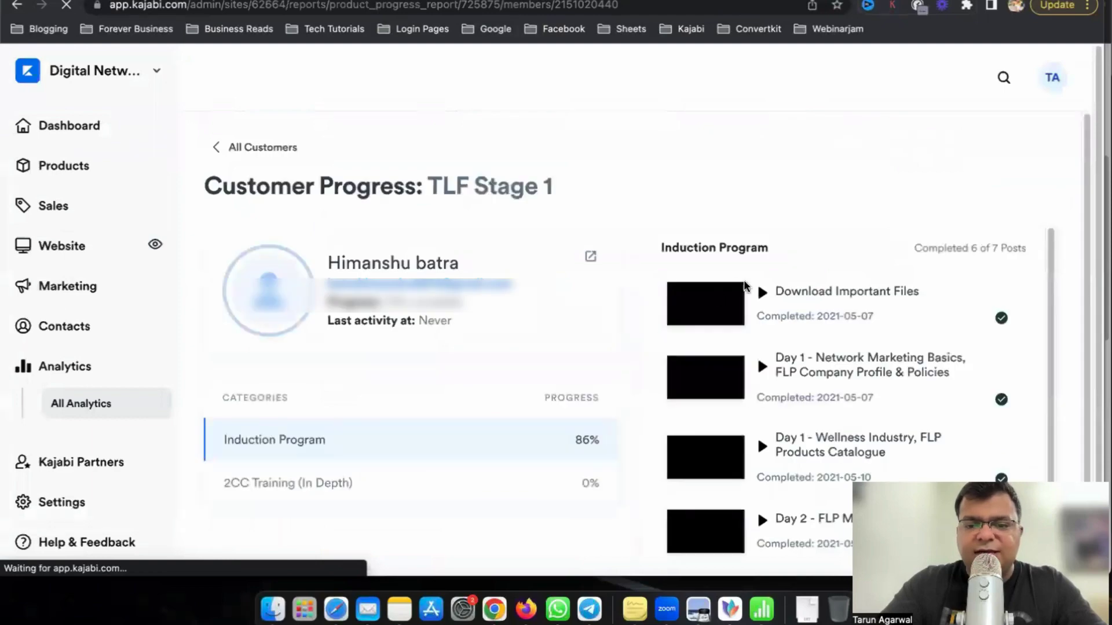
{"action": "scroll", "coordinate": [912, 330], "scroll_direction": "down", "scroll_amount": 5}
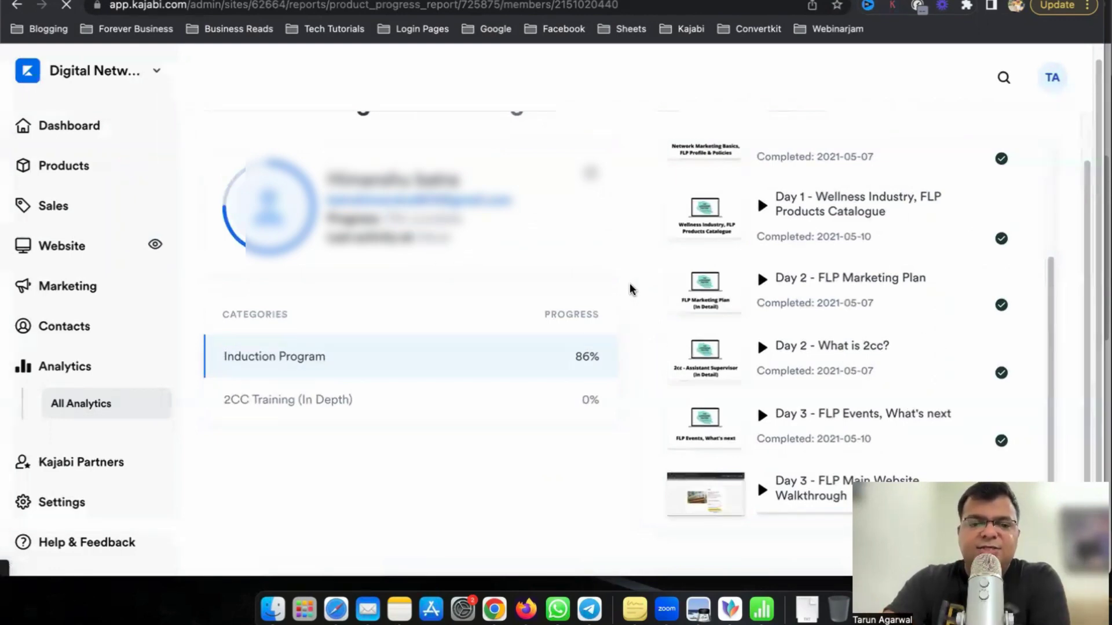
{"action": "scroll", "coordinate": [631, 289], "scroll_direction": "up", "scroll_amount": 2}
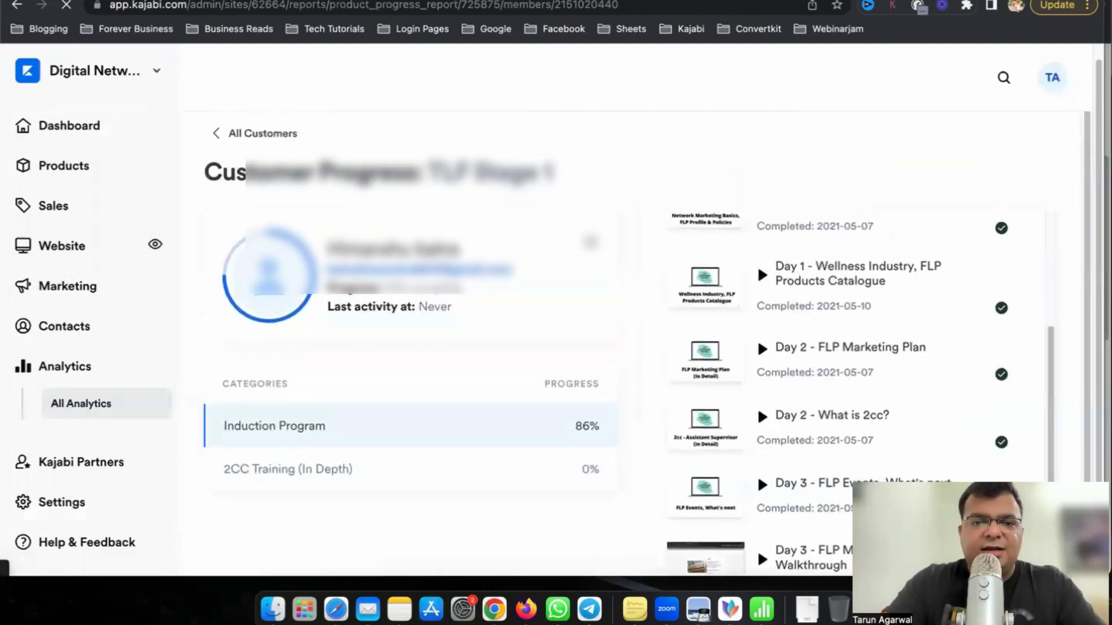
Switch back to the Google Docs onboarding checklist with the Kajabi Tool Setup steps.
{"action": "key", "text": "ctrl+Tab"}
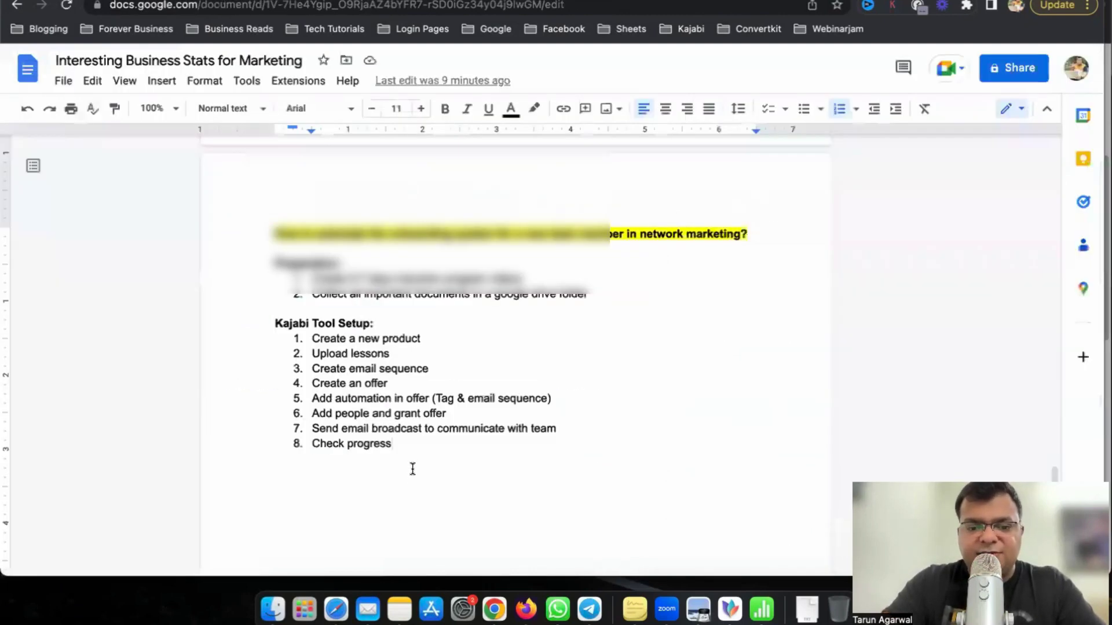